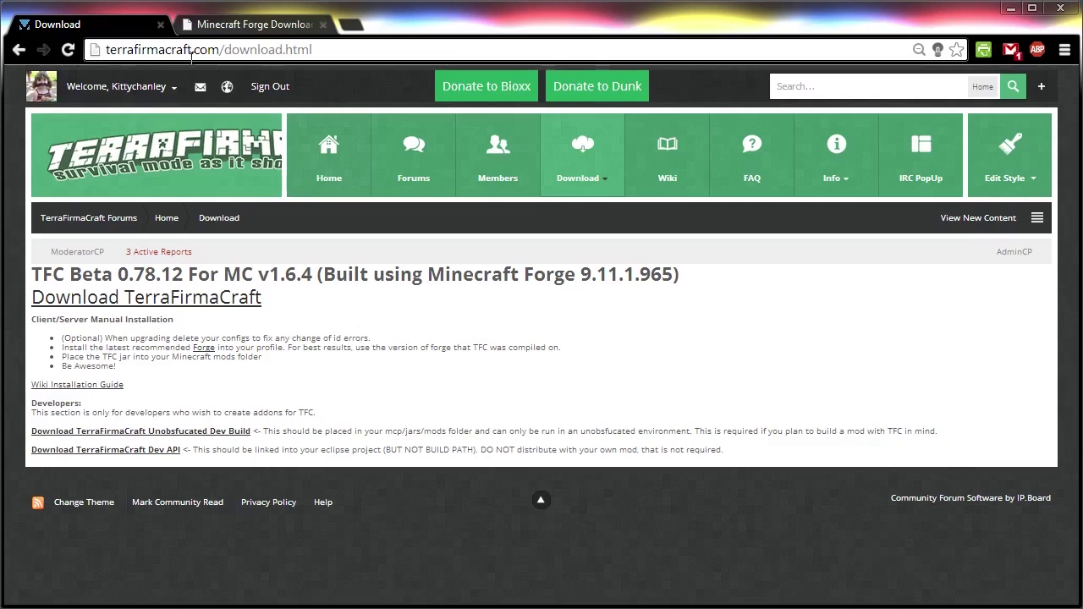
mouse_move(585, 157)
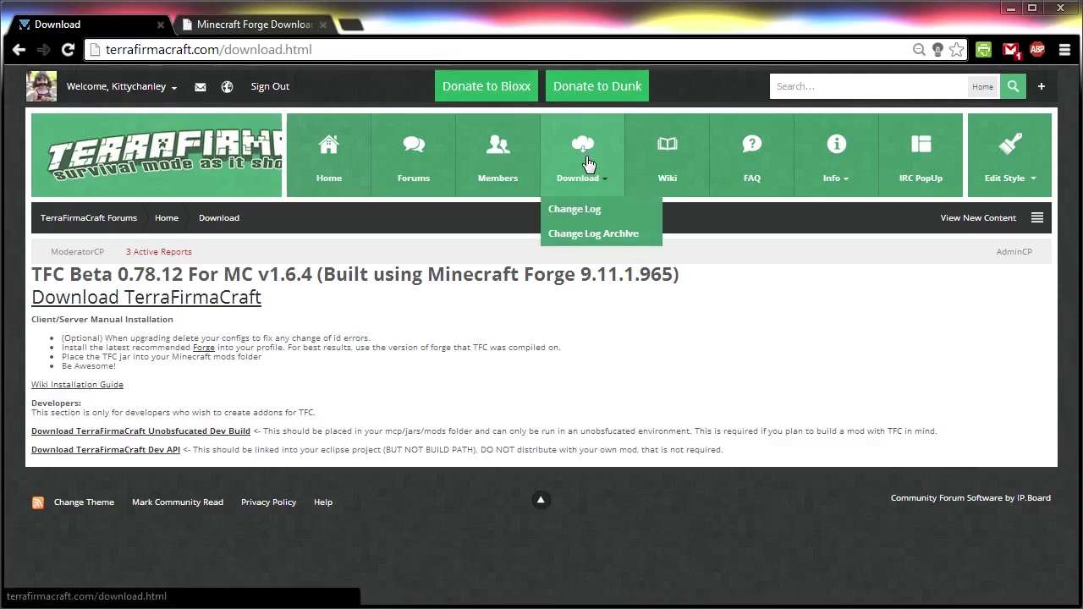
left_click(181, 312)
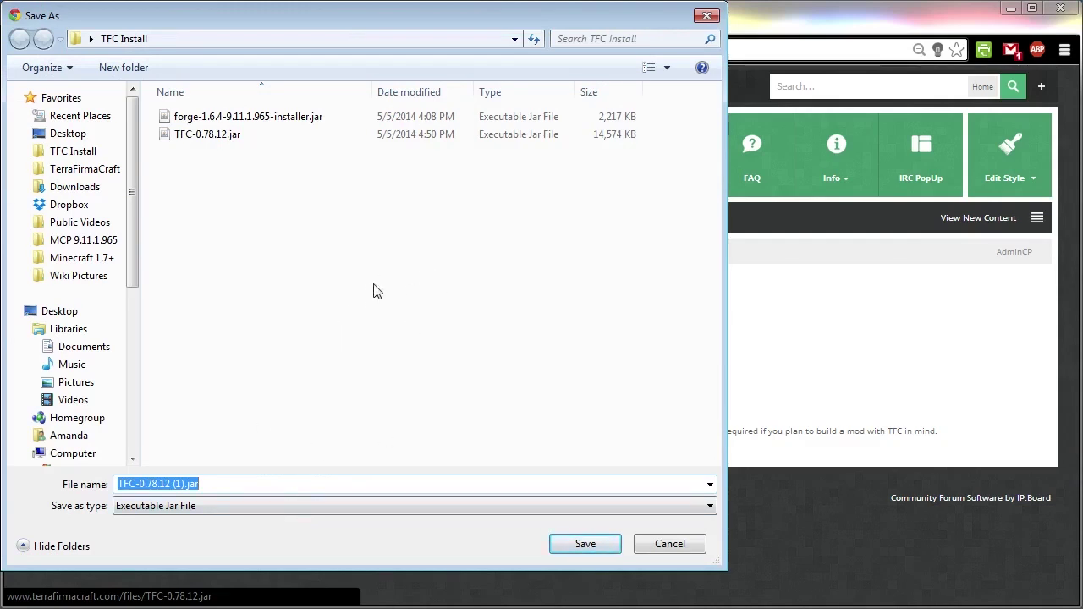
left_click(689, 547)
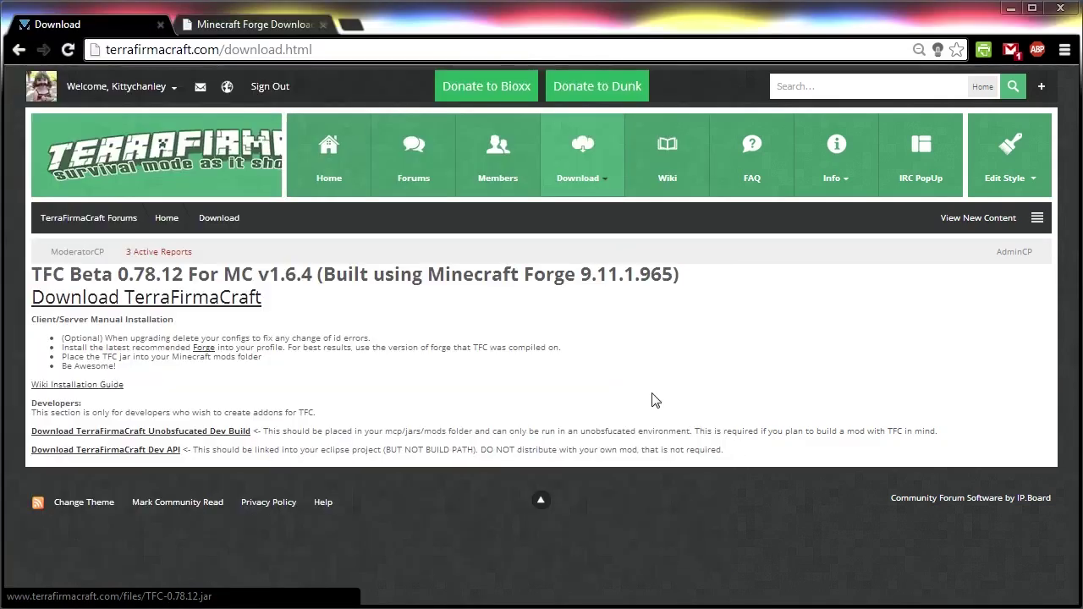
Compare the Forge version stated in the TerraFirmaCraft download heading with the builds offered on the Minecraft Forge Downloads page
left_click(239, 26)
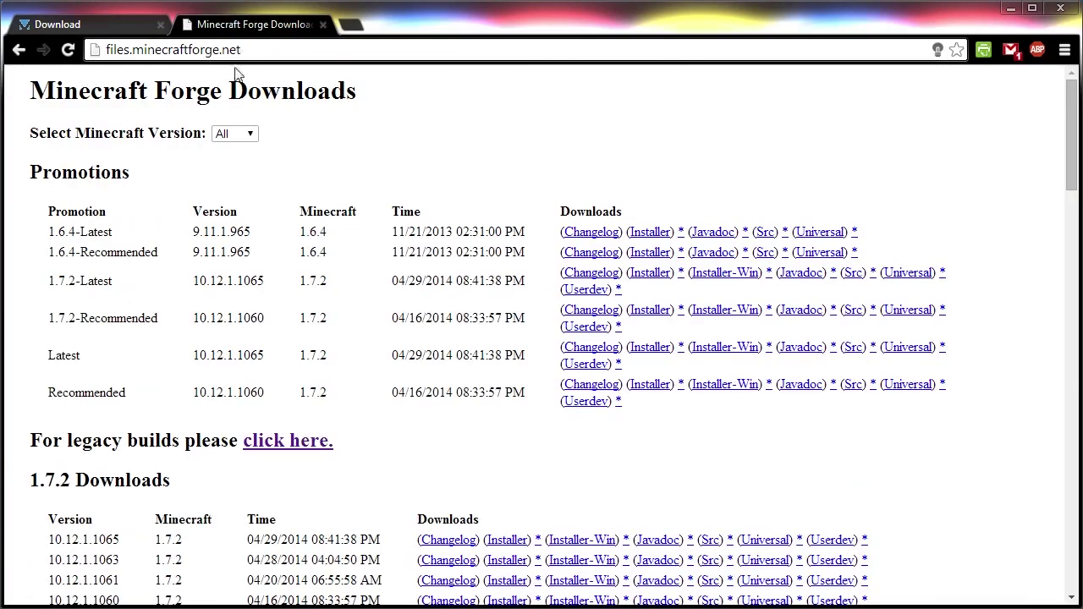
left_click(76, 25)
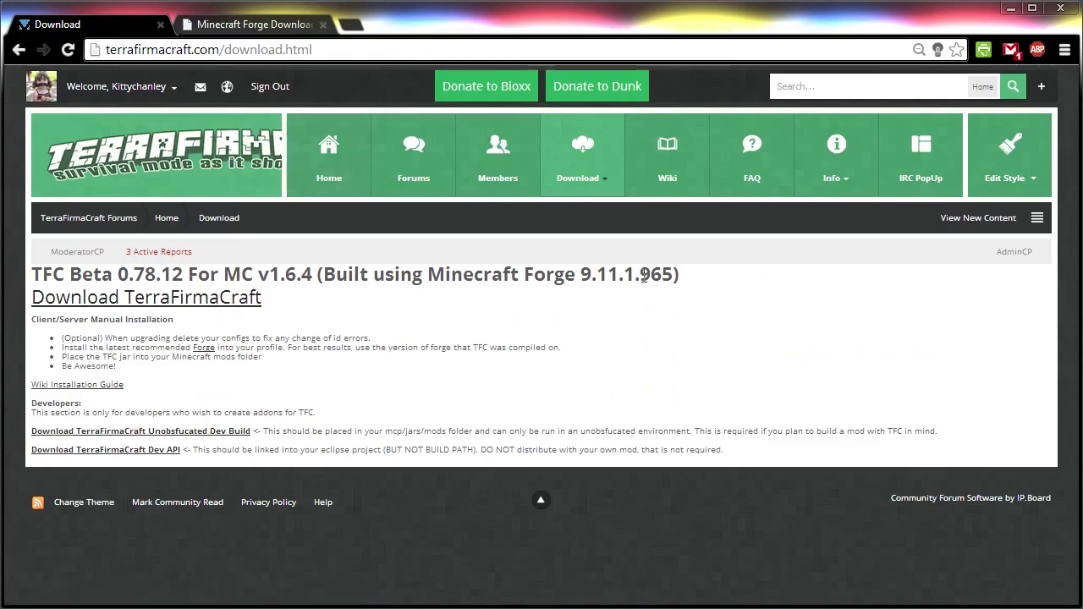
left_click_drag(581, 275, 679, 277)
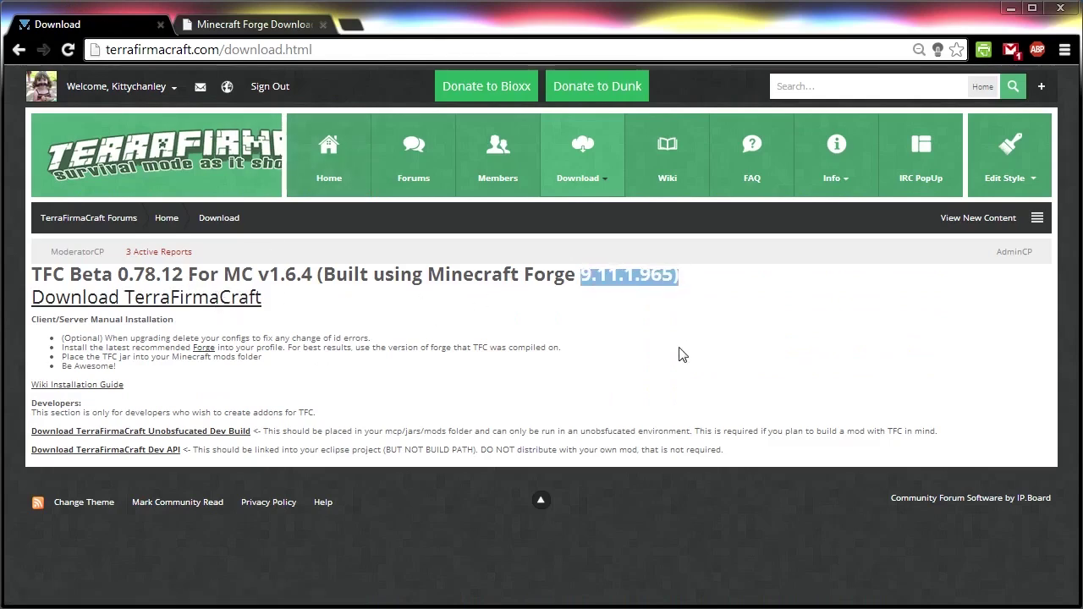
left_click(254, 25)
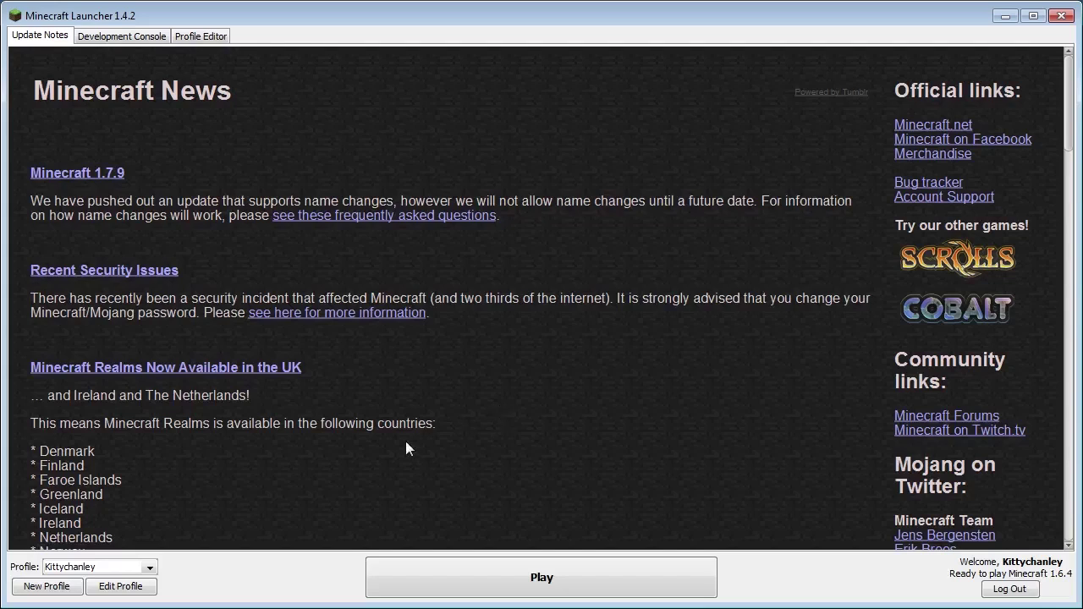
Edit the current Minecraft Launcher profile to use version release 1.6.4 and save the profile
left_click(144, 569)
left_click(319, 579)
left_click(110, 592)
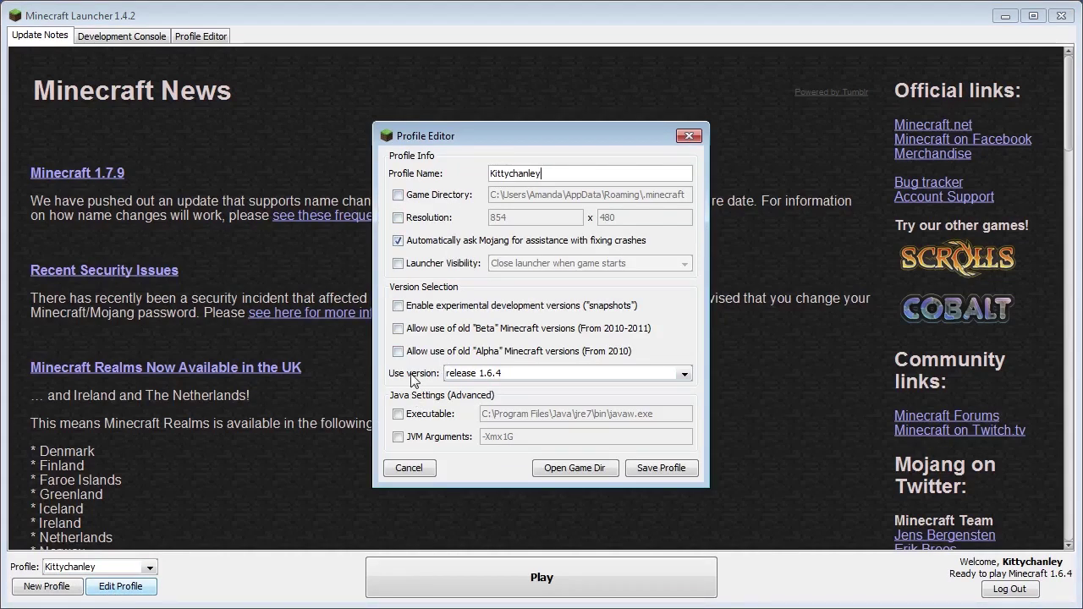
left_click(528, 379)
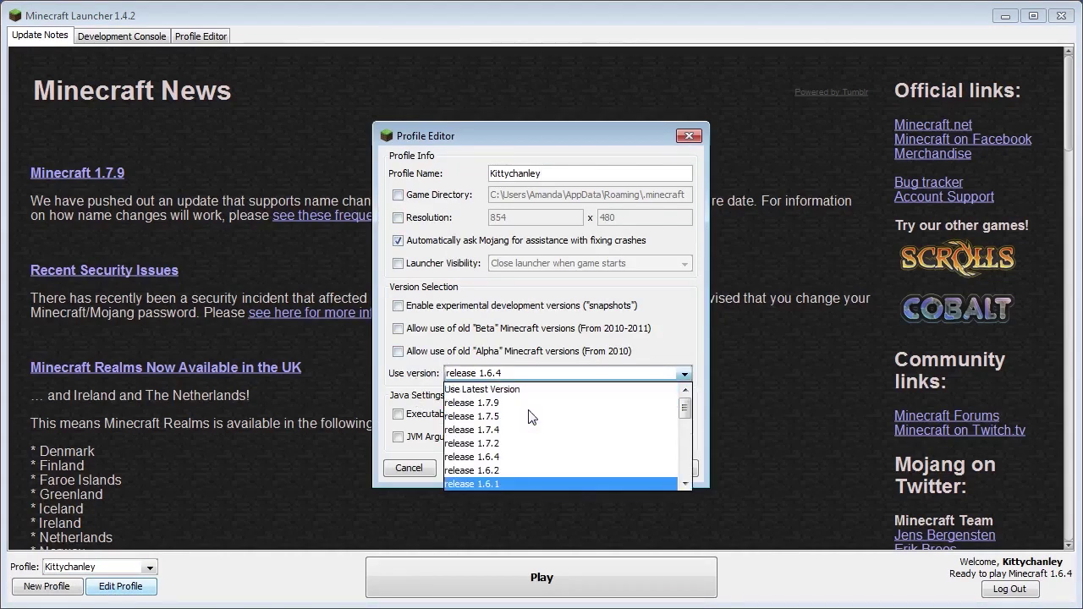
left_click(494, 459)
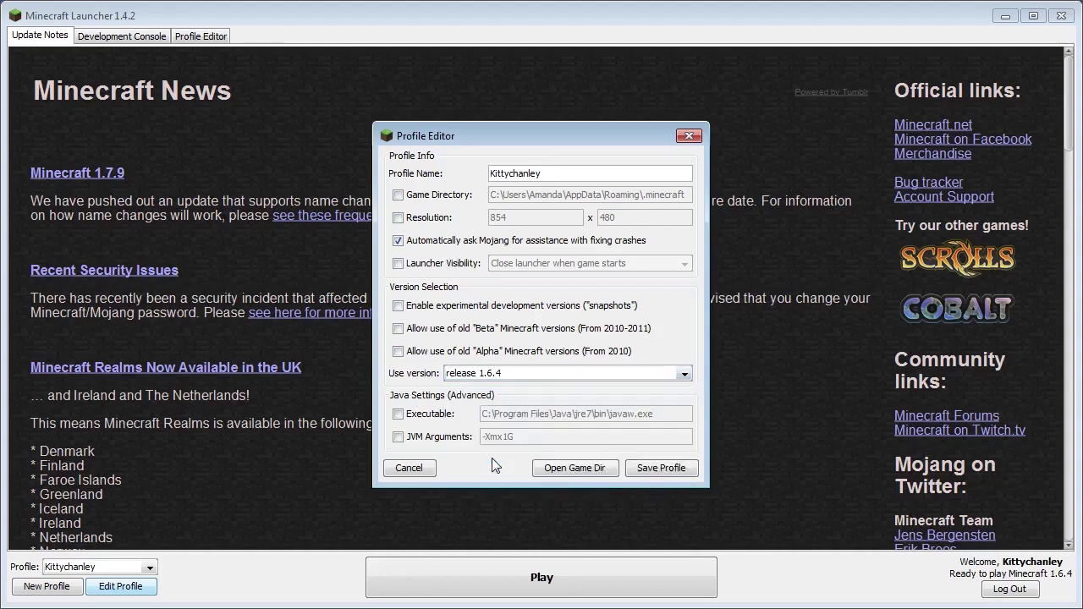
left_click(655, 470)
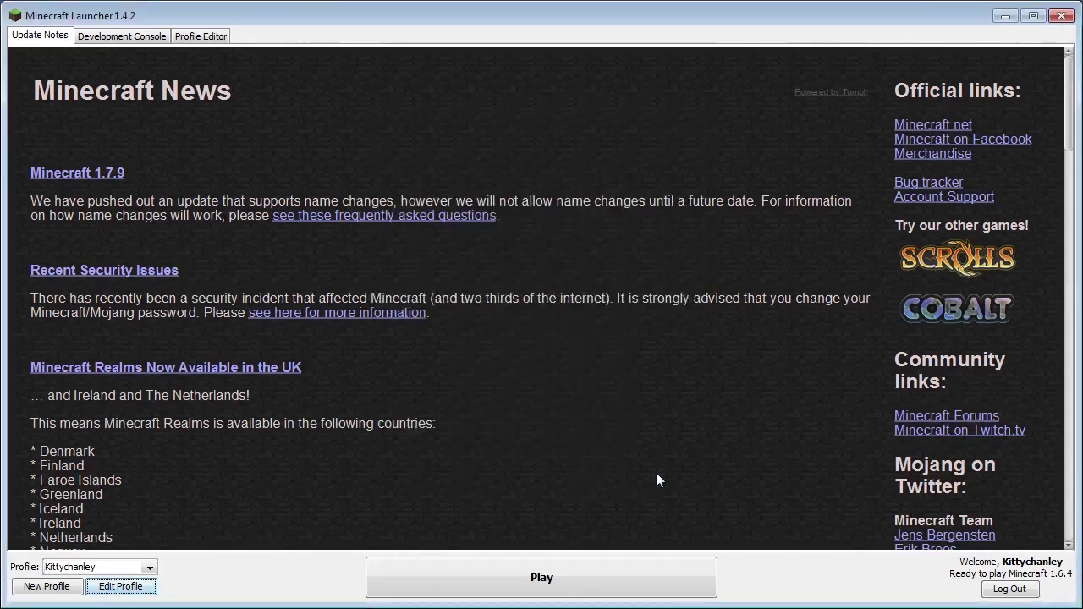
Launch Minecraft from the edited profile, bring the game window fully into view, and quit from the title screen
left_click(496, 587)
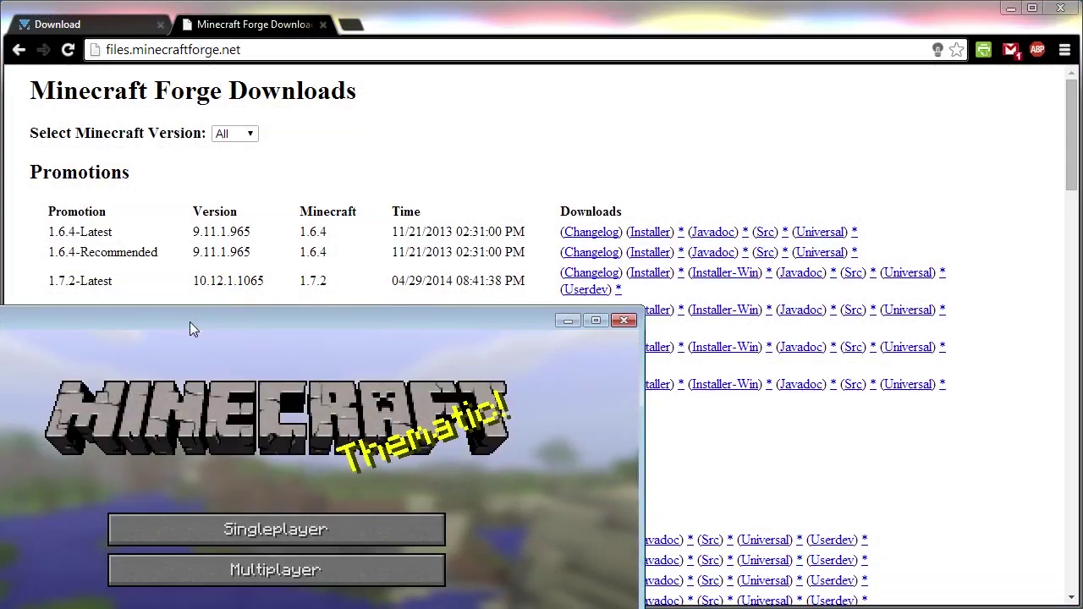
left_click_drag(189, 322, 431, 122)
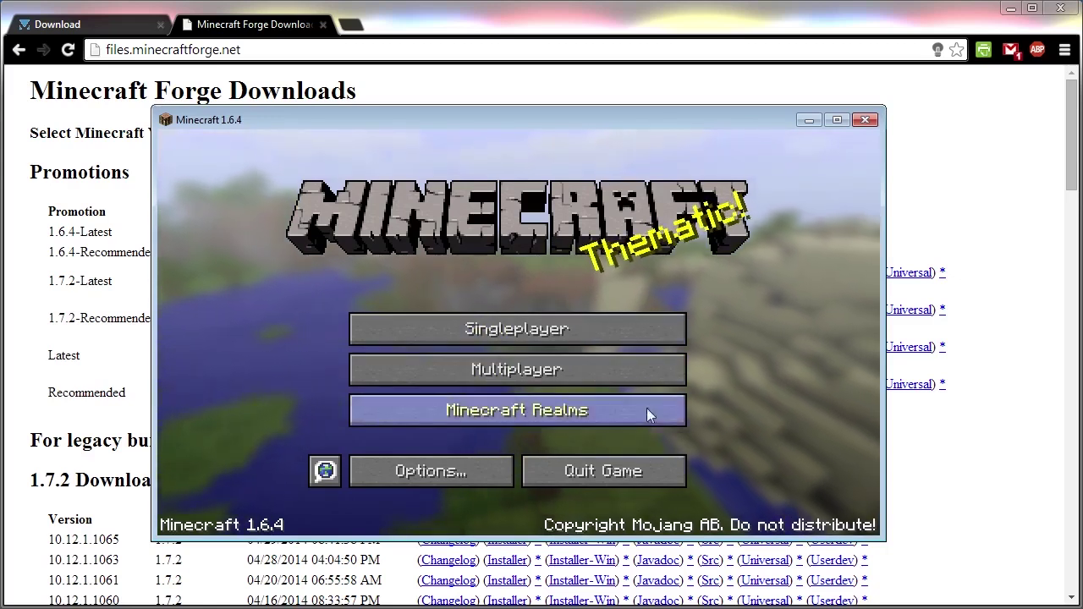
left_click(647, 471)
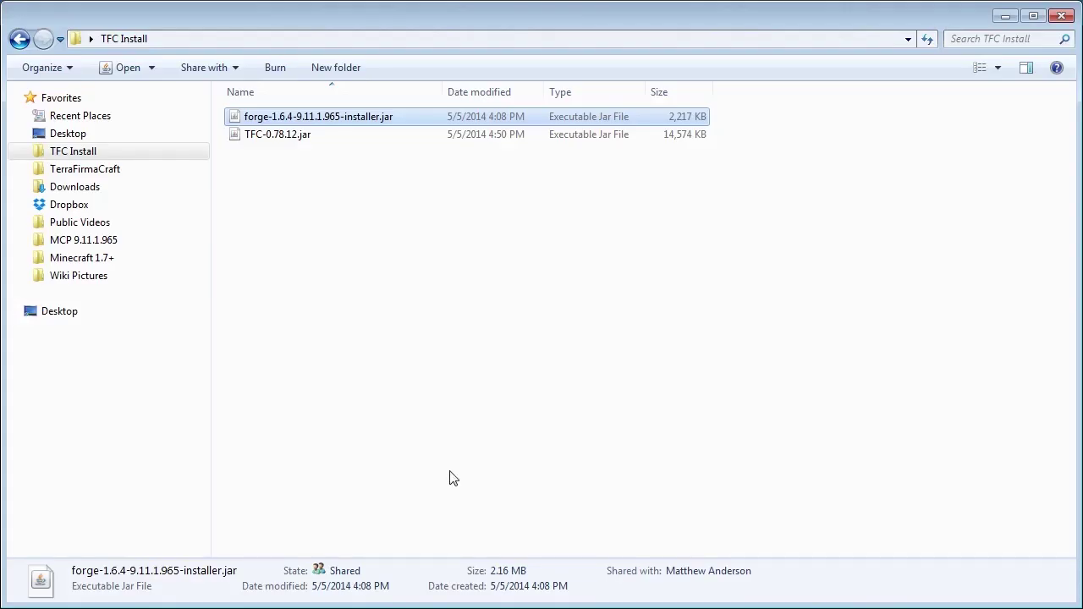
Open forge-1.6.4-9.11.1.965-installer.jar from the TFC Install folder with Java(TM) Platform SE binary
left_click(333, 279)
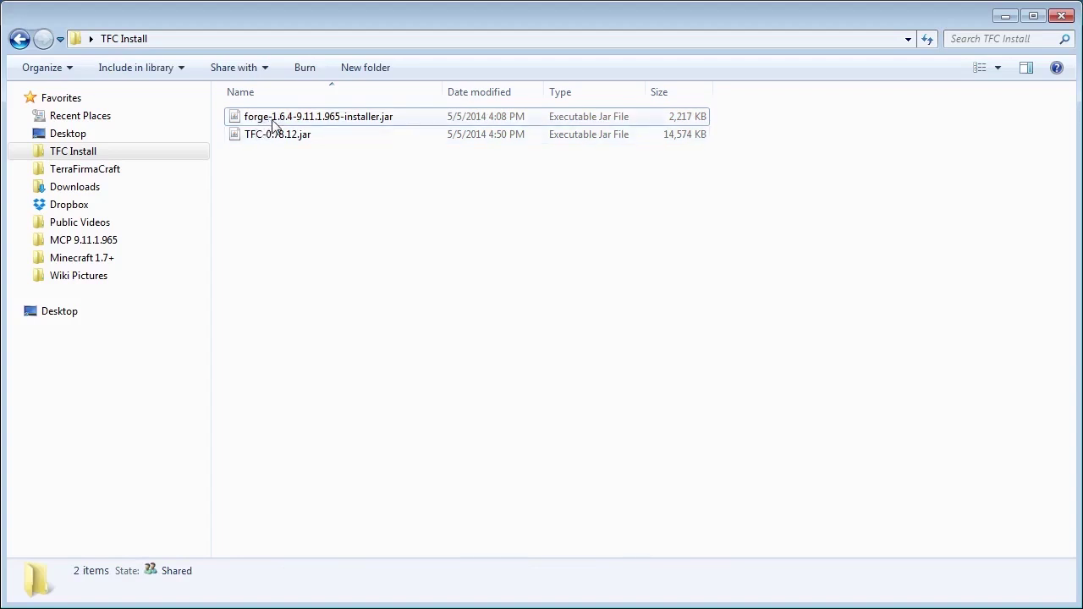
left_click(241, 124)
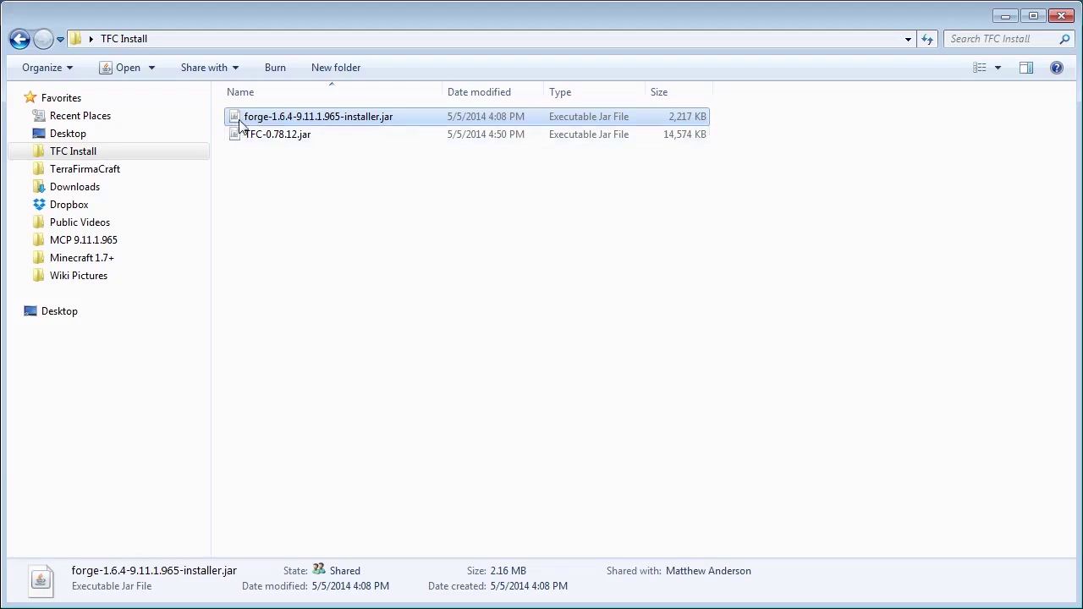
right_click(348, 121)
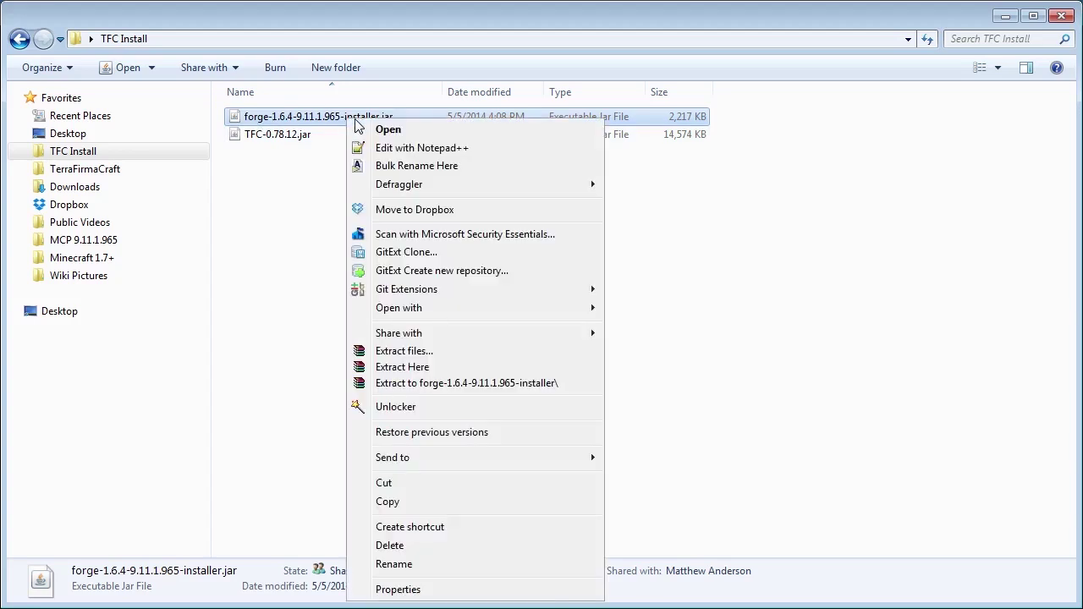
mouse_move(439, 312)
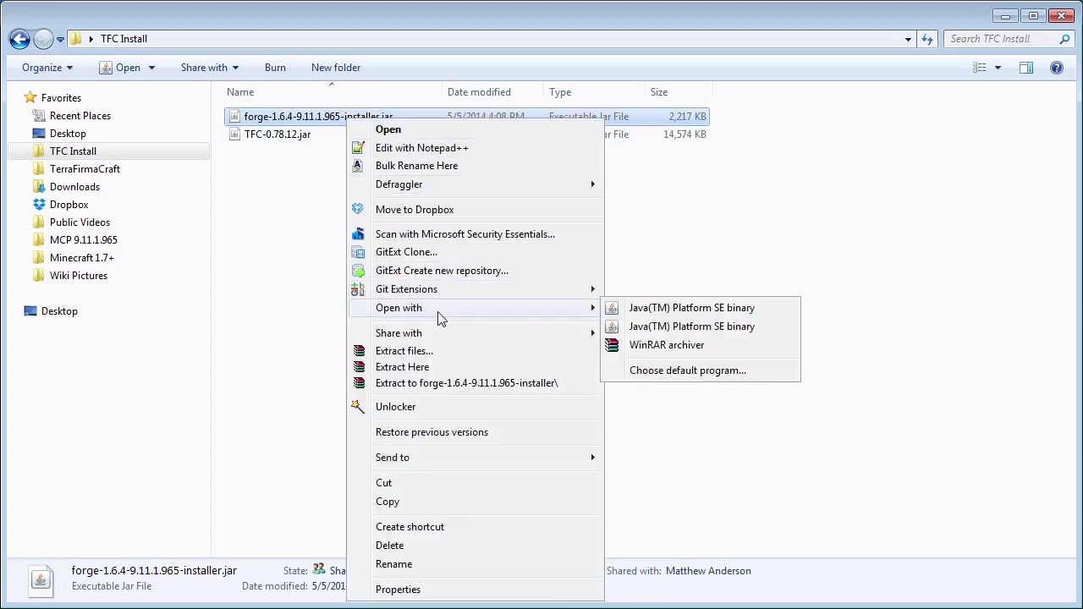
left_click(682, 315)
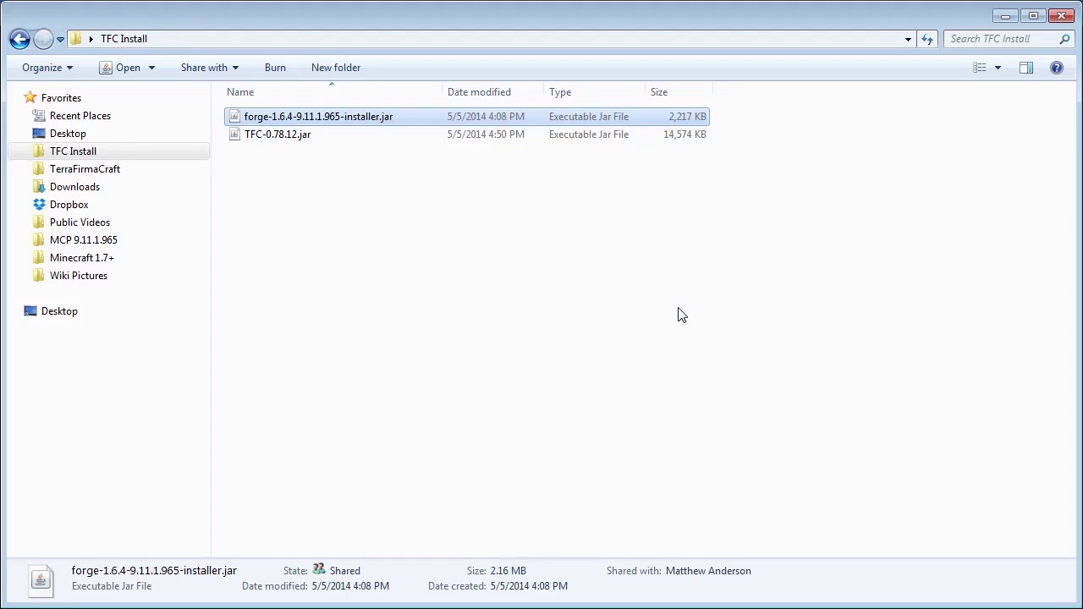
Install the Forge client into the default .minecraft folder and dismiss the completion message
left_click_drag(255, 369, 485, 199)
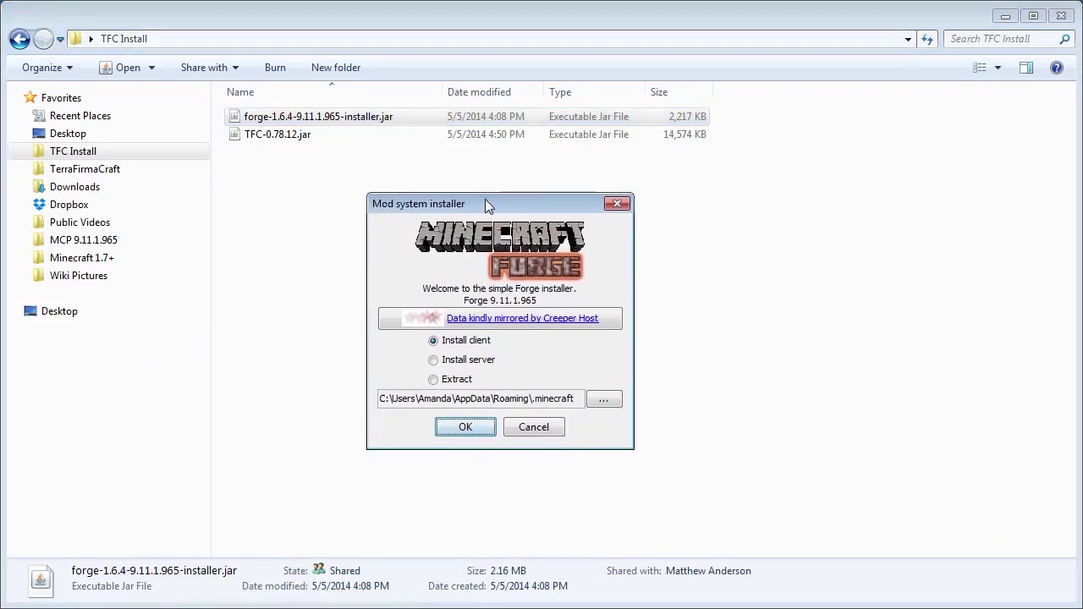
left_click(468, 347)
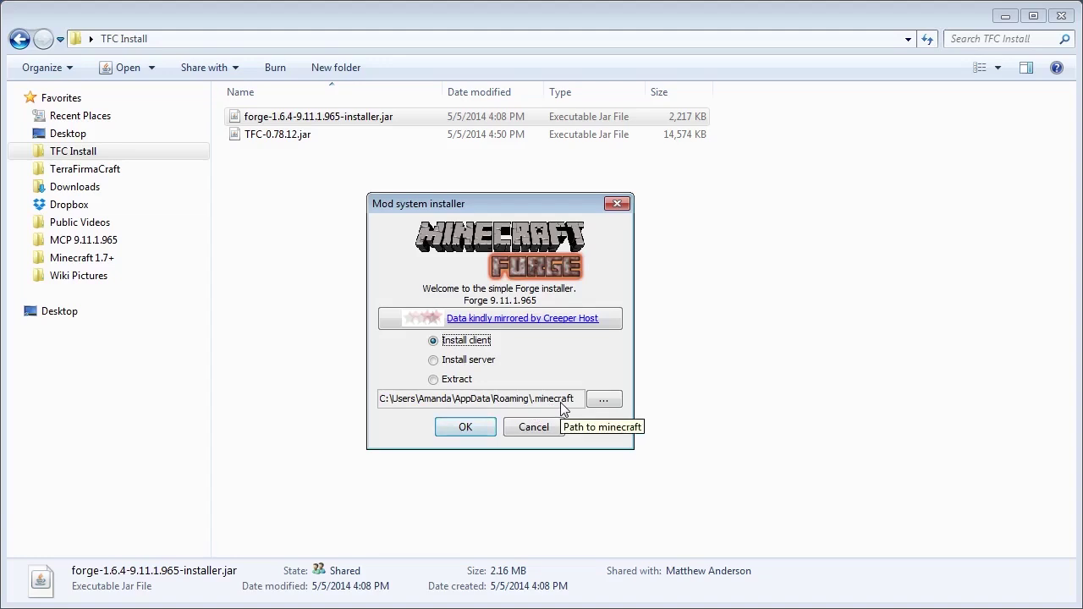
left_click(453, 432)
left_click_drag(309, 453, 593, 262)
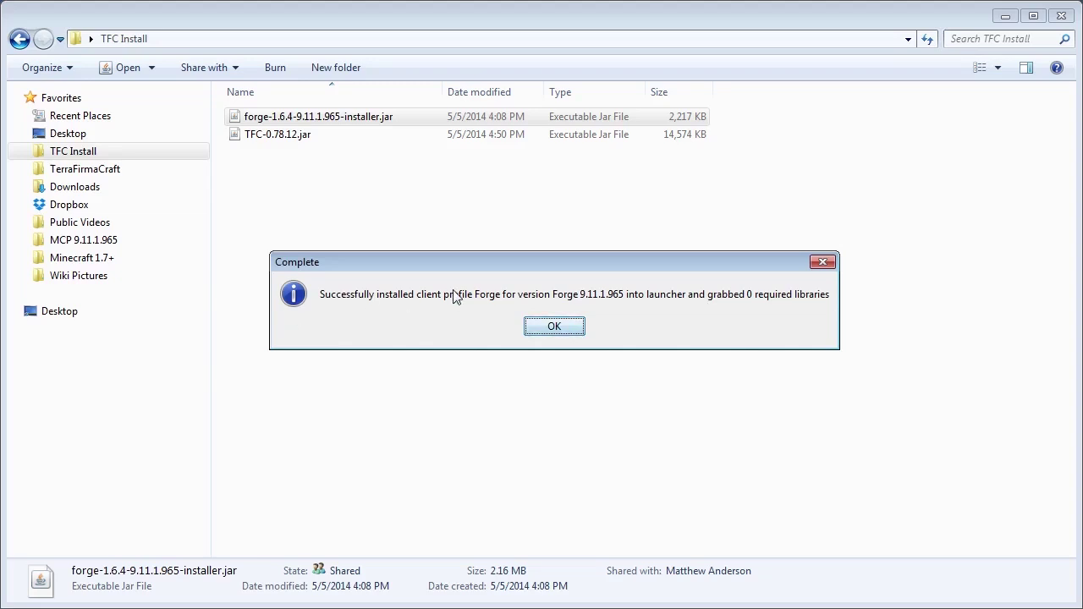
left_click(571, 330)
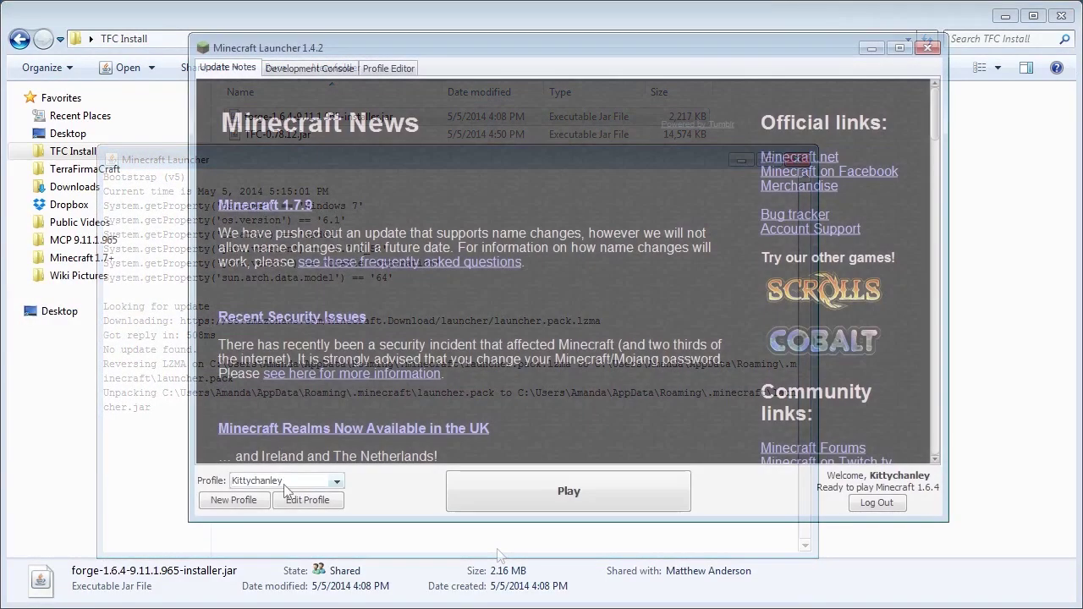
Switch the Minecraft Launcher to the Forge profile, continuing with the account that is already logged in
left_click(287, 482)
left_click(266, 520)
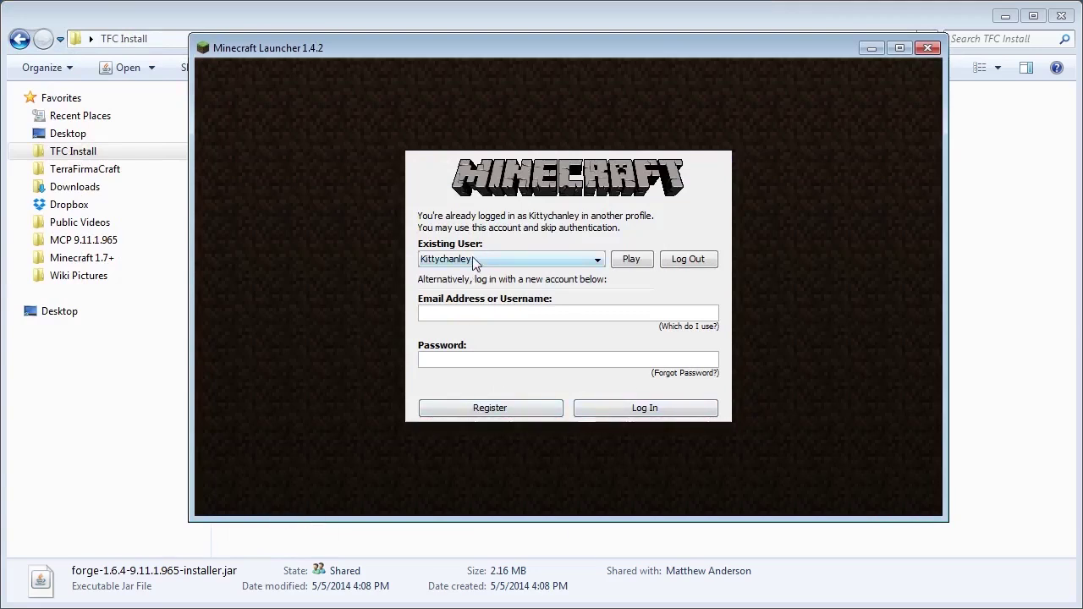
left_click(633, 260)
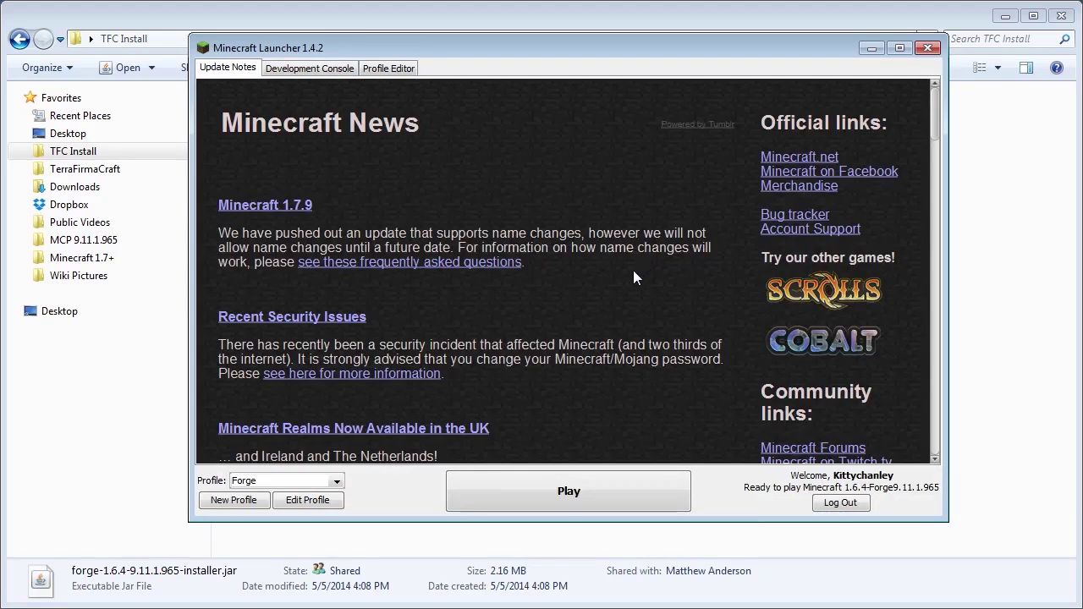
left_click(337, 481)
left_click(306, 518)
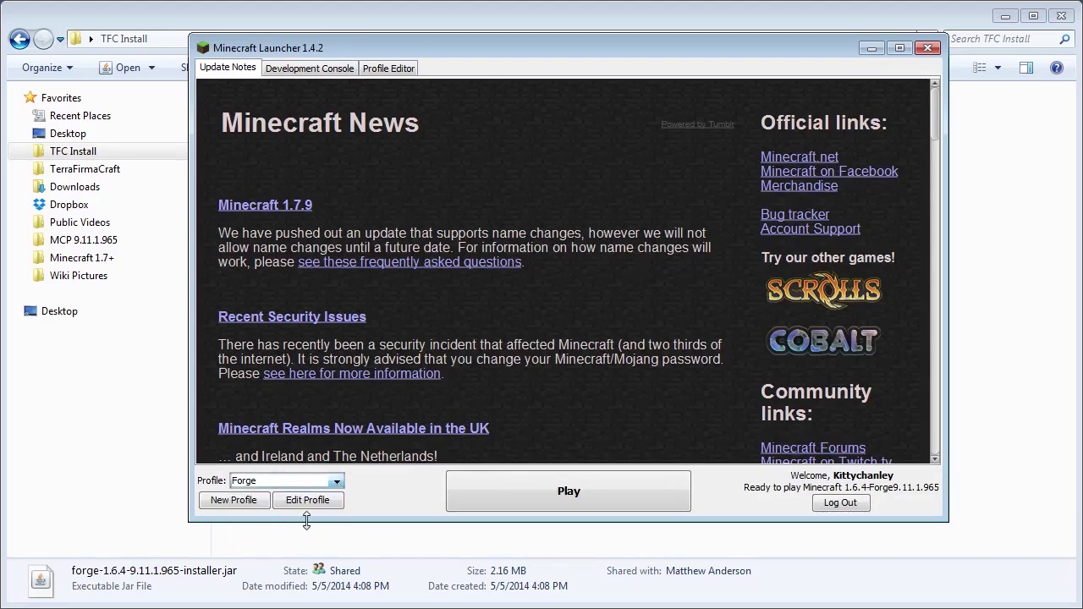
Create a new launcher profile based on Forge and name it TFC B78
left_click(225, 500)
triple_click(604, 149)
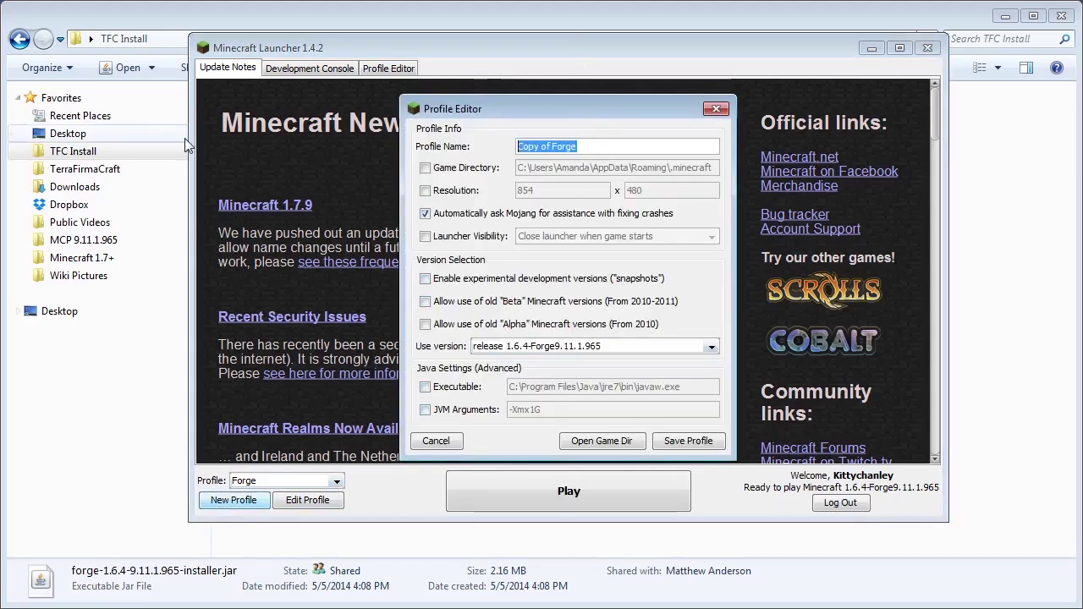
type("TFC")
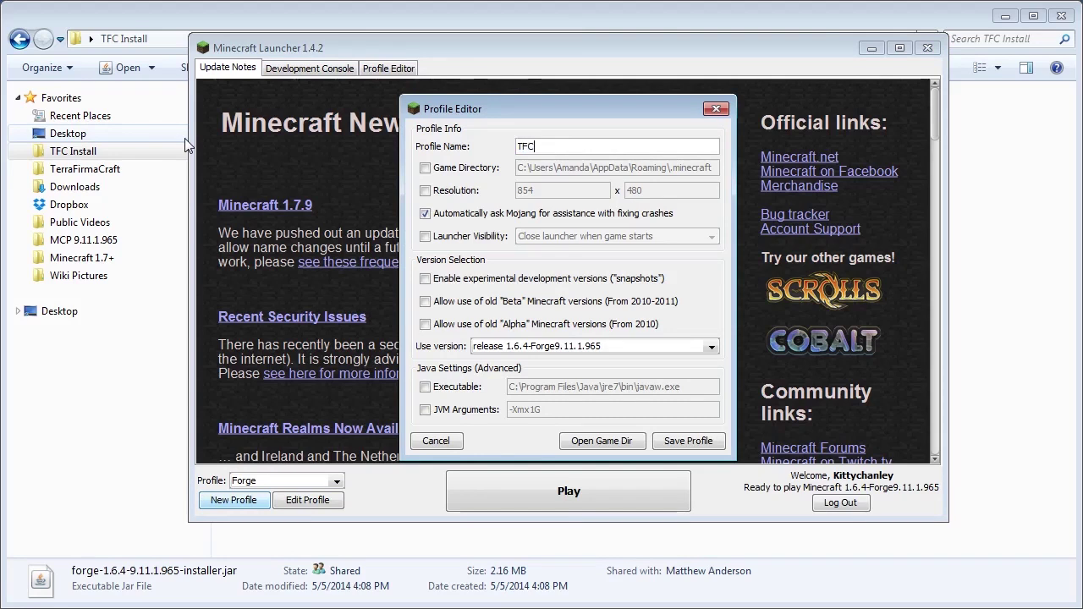
type(" B78")
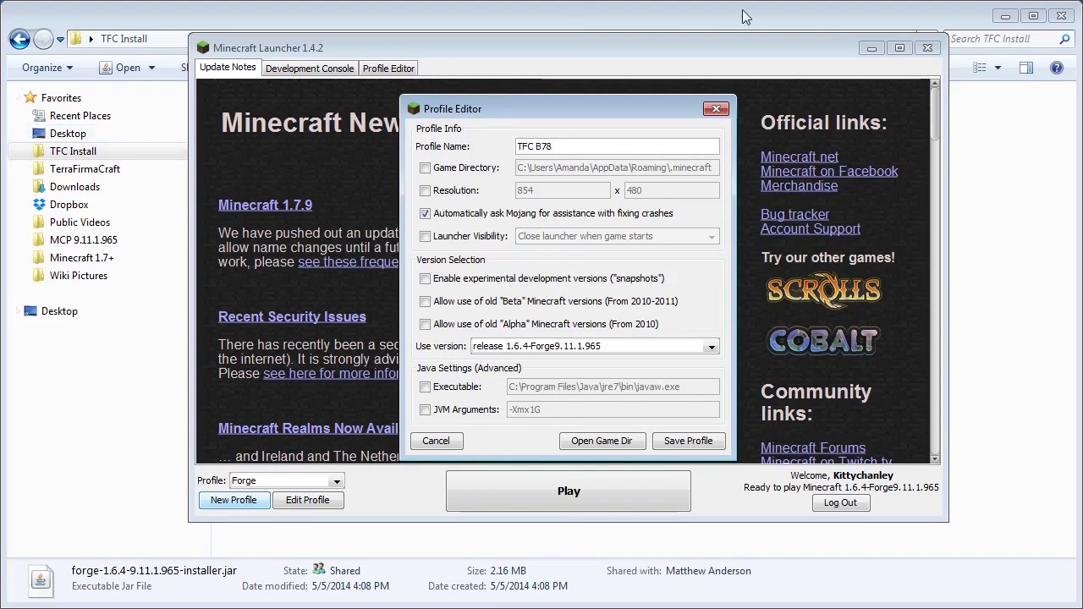
Enable a custom game directory for the TFC B78 profile and set it to the copied path of the desktop TerraFirmaCraft folder
left_click(465, 169)
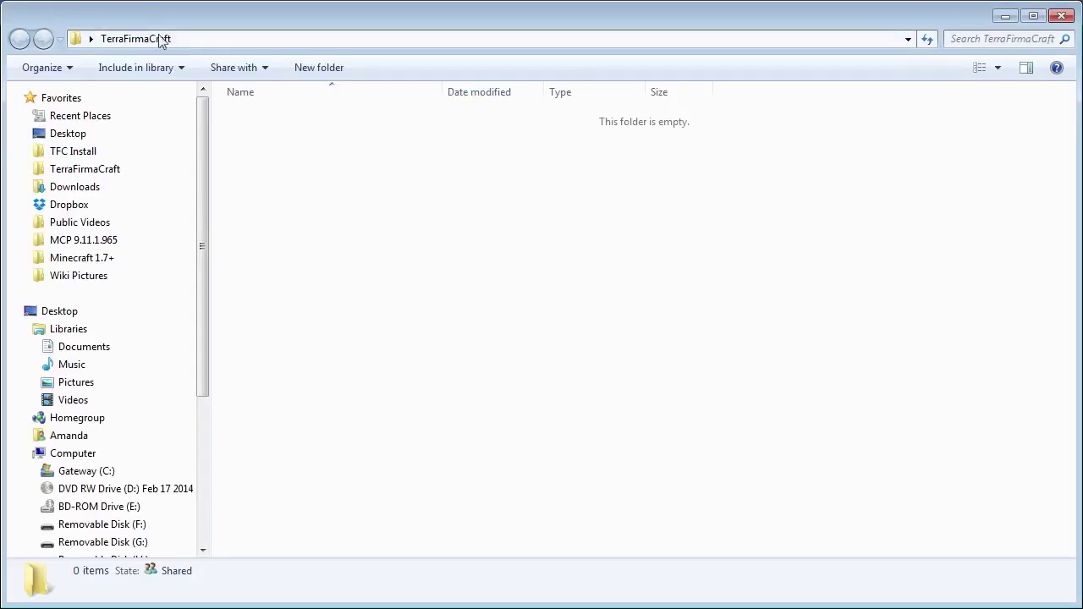
left_click(212, 40)
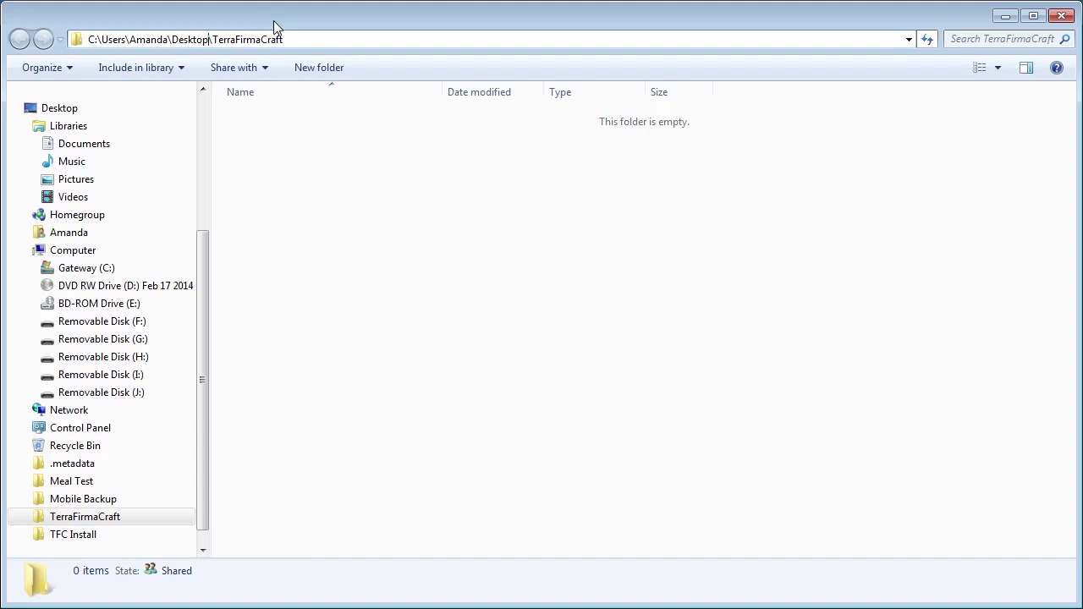
left_click_drag(307, 40, 93, 25)
right_click(134, 41)
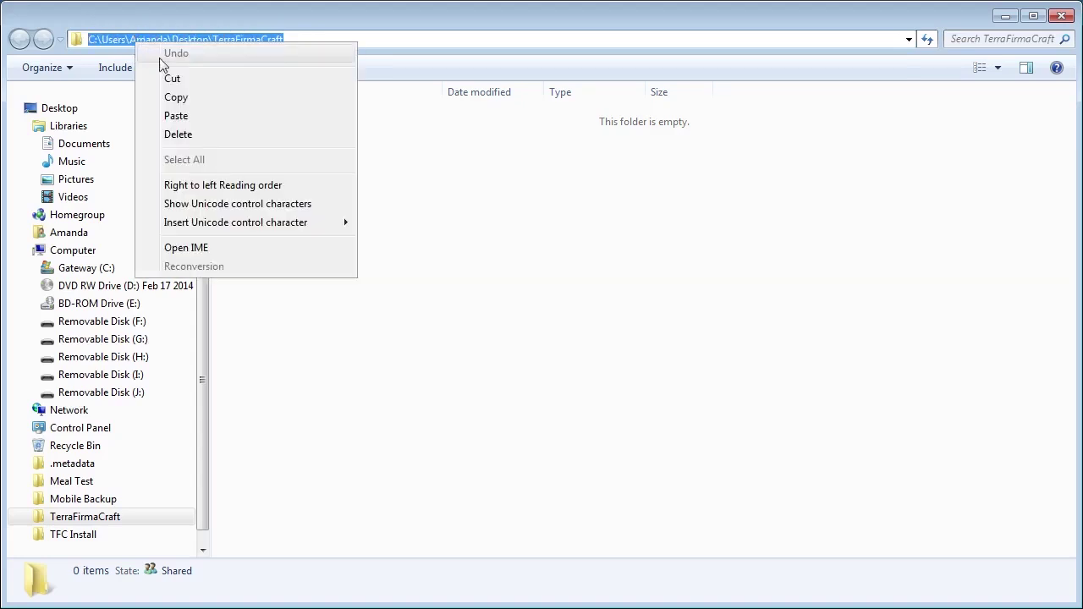
left_click(182, 97)
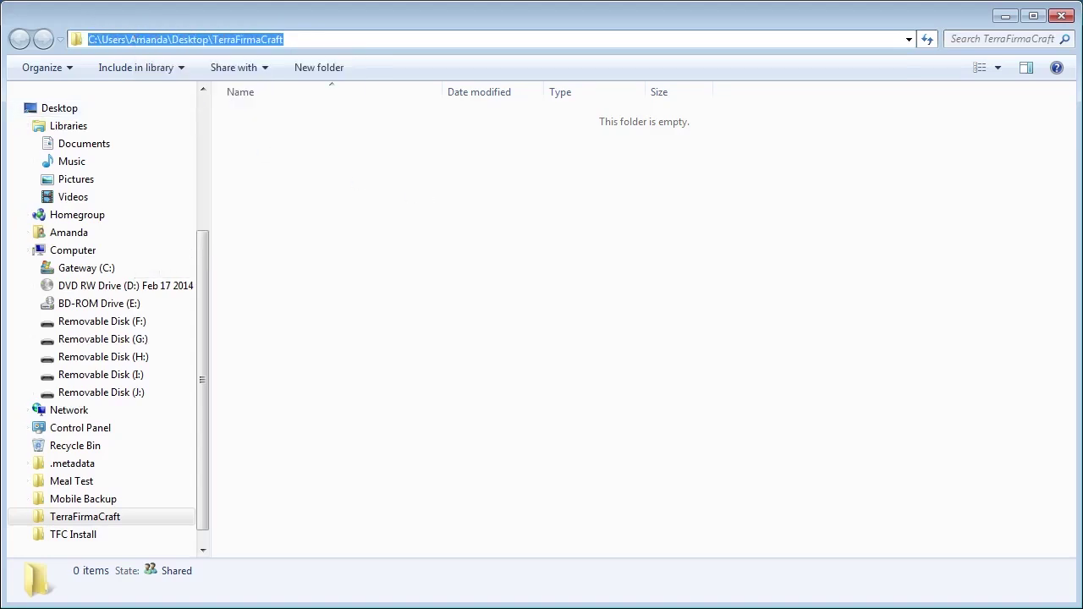
key("alt+Tab")
left_click_drag(517, 167, 795, 168)
key("ctrl+v")
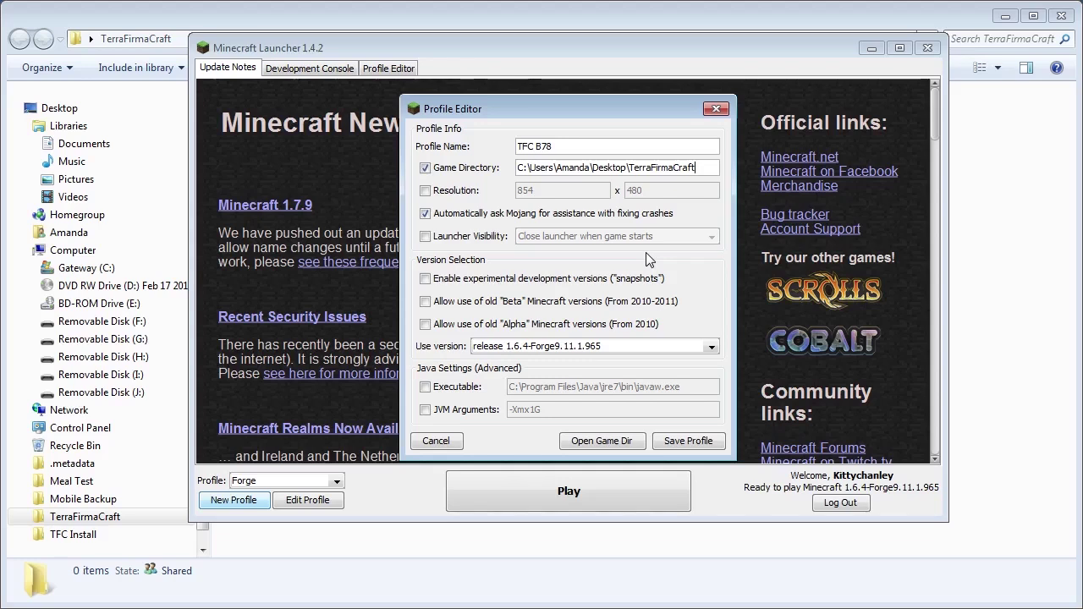
Set the TFC B78 profile to use version release 1.6.4-Forge9.11.1.965 and save the profile
left_click(552, 347)
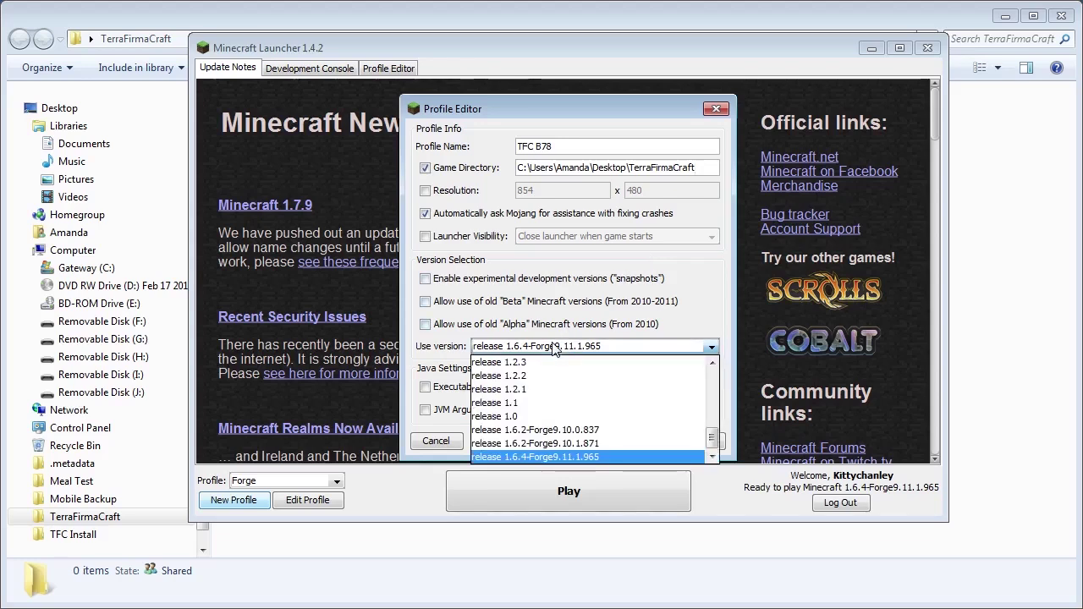
left_click(536, 457)
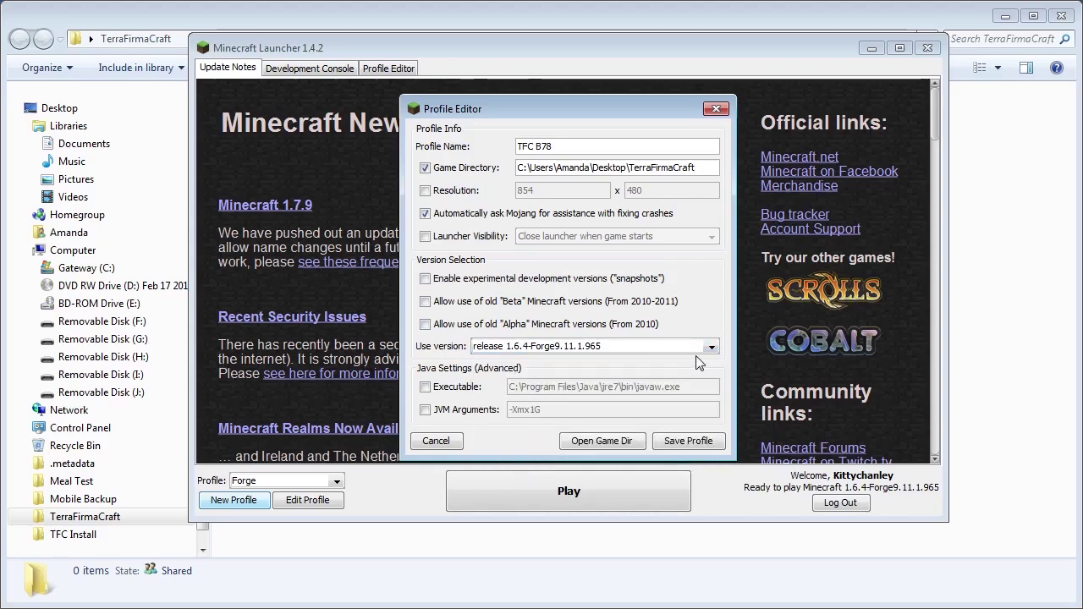
left_click(688, 441)
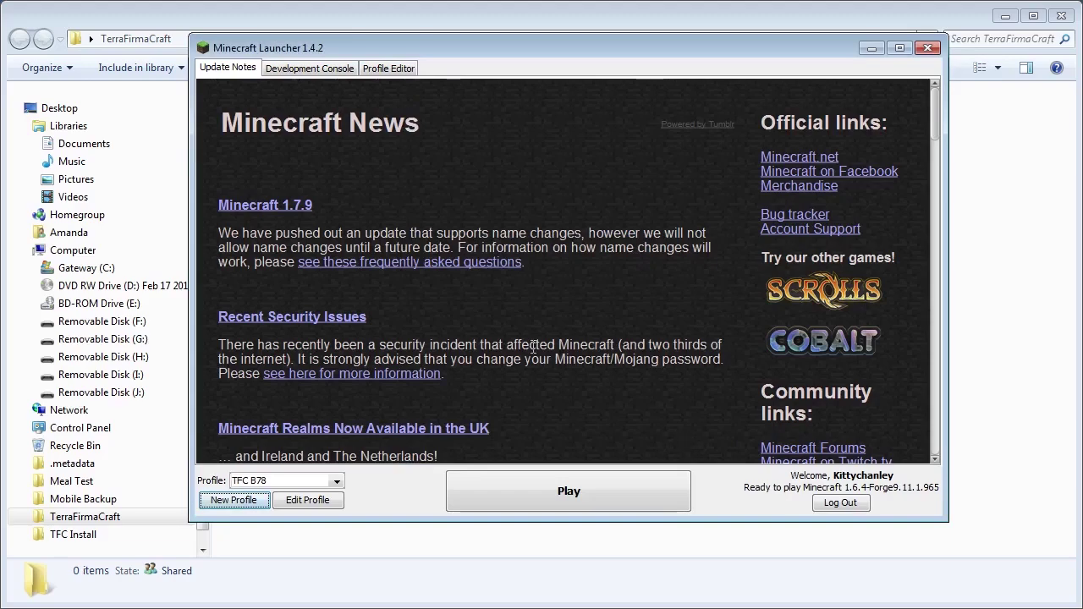
Run the game once with the TFC B78 profile and quit it from the main menu
left_click(502, 507)
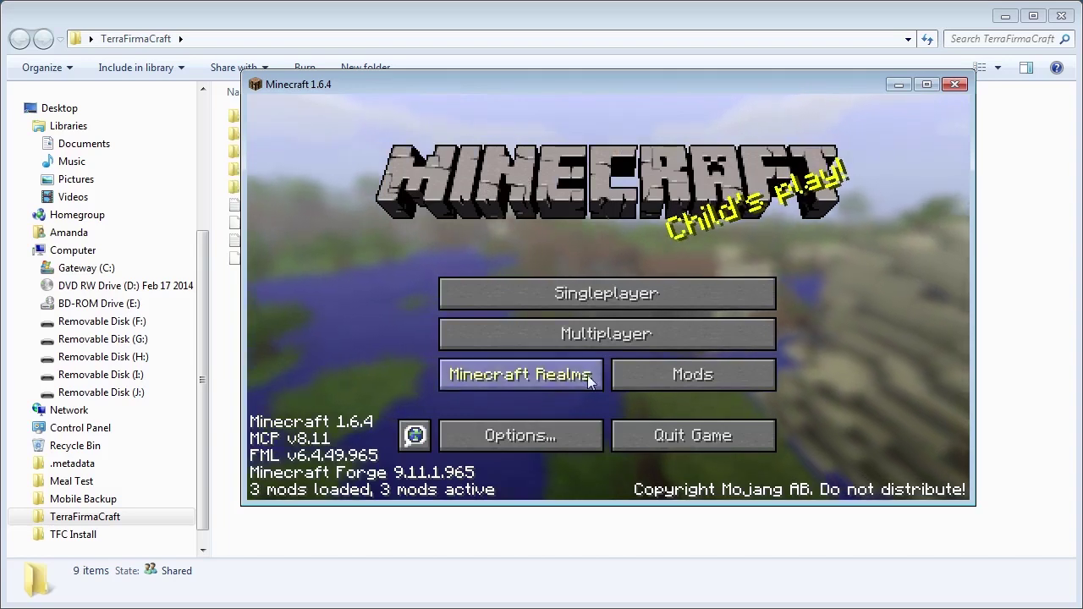
left_click(694, 445)
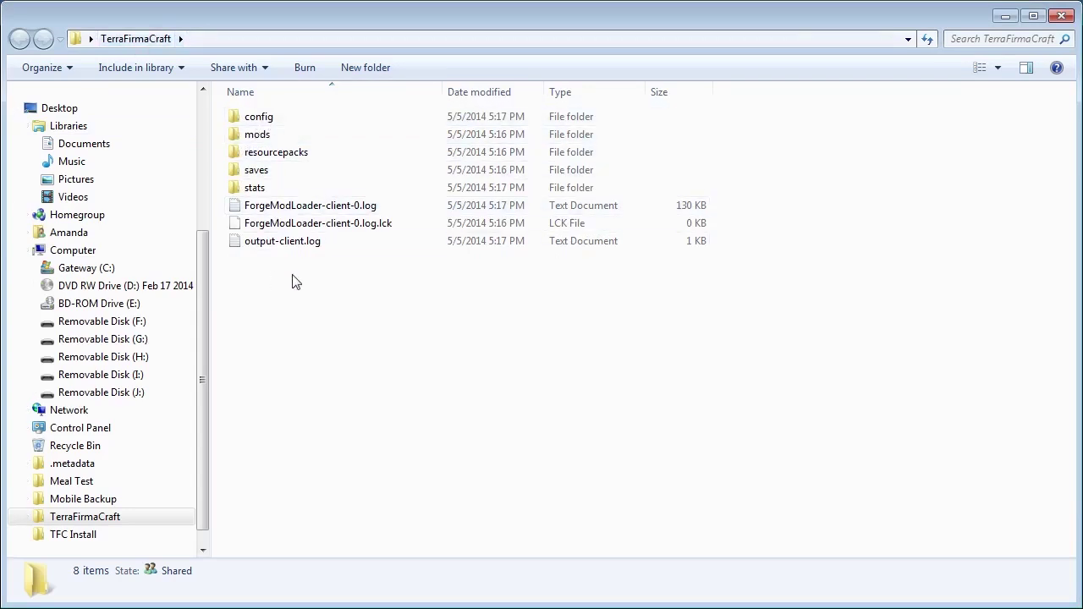
Copy TFC-0.78.12.jar from the TFC Install folder into the mods folder of the TerraFirmaCraft game directory
double_click(258, 134)
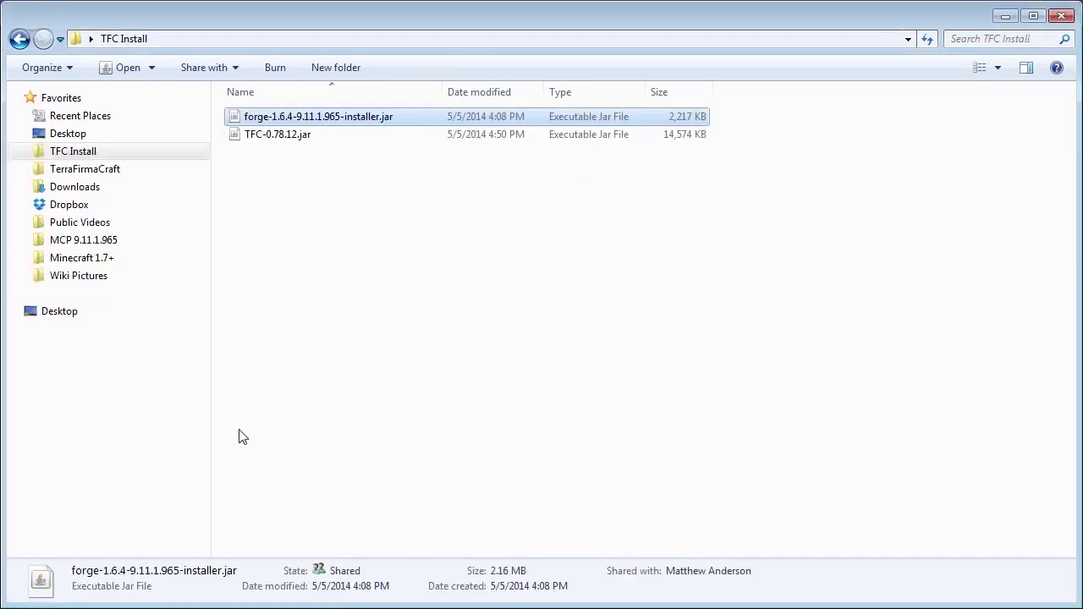
left_click(307, 140)
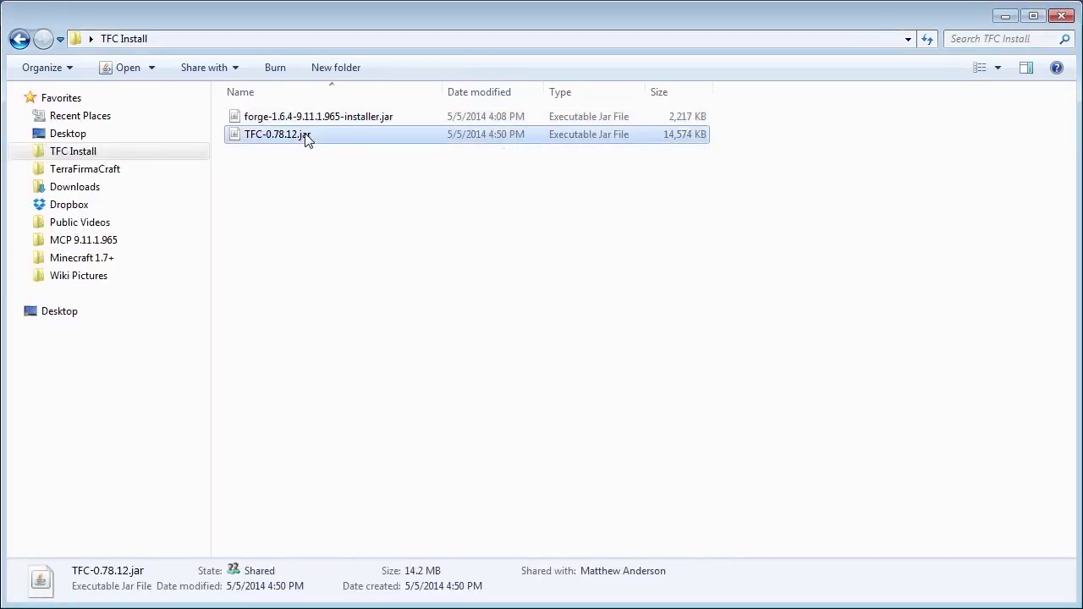
right_click(308, 139)
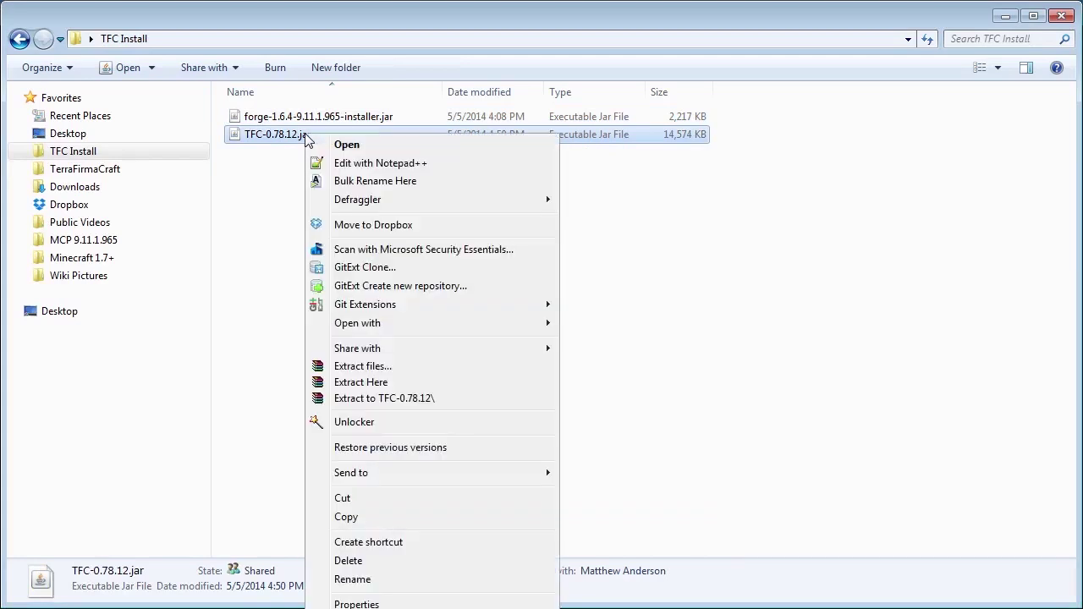
left_click(352, 517)
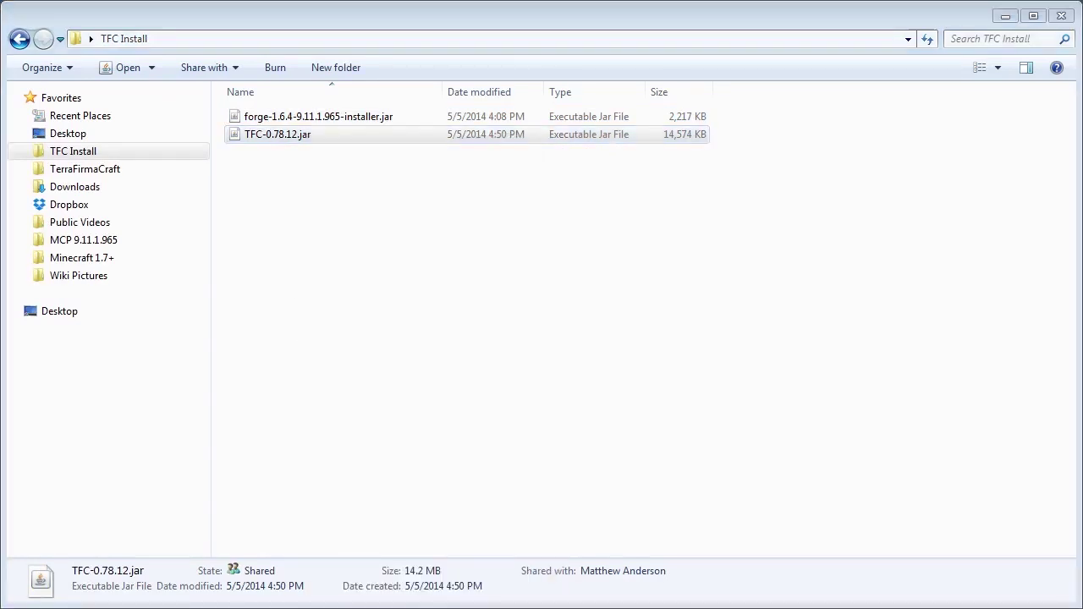
key("alt+Tab")
right_click(430, 476)
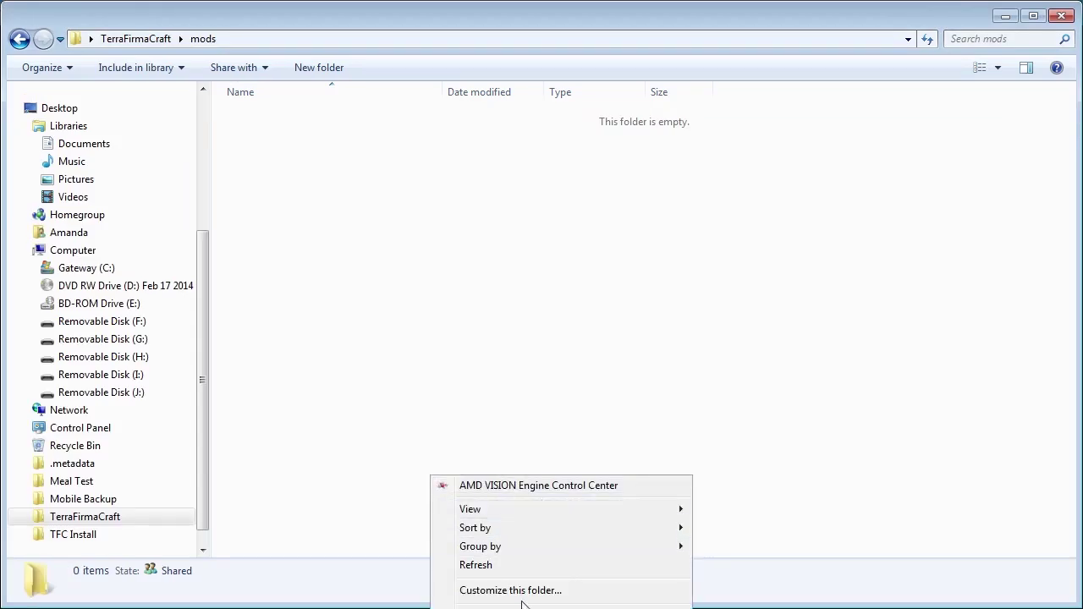
left_click(525, 603)
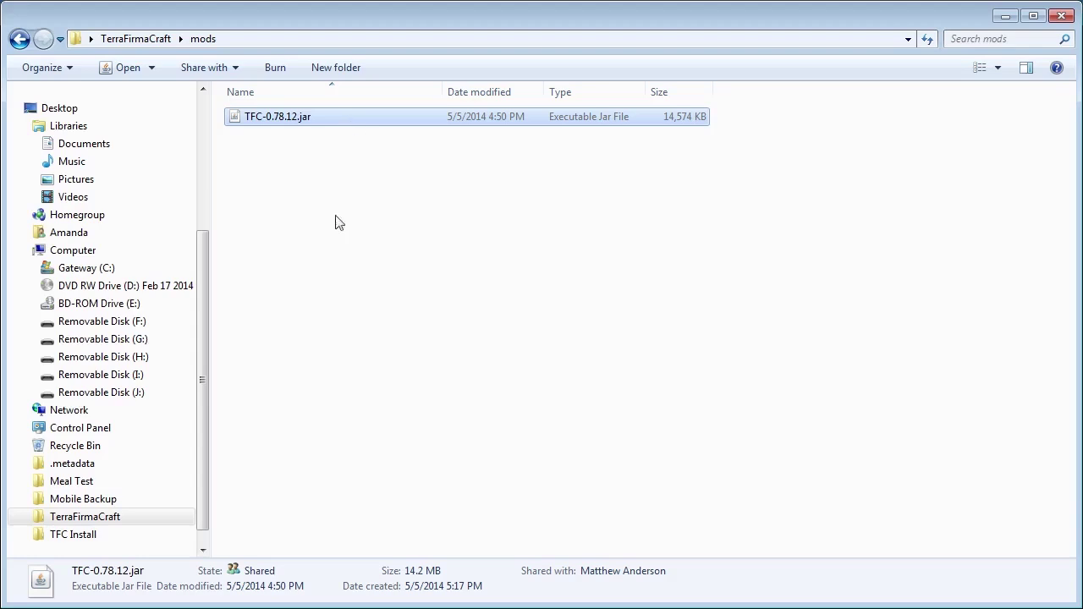
left_click(322, 262)
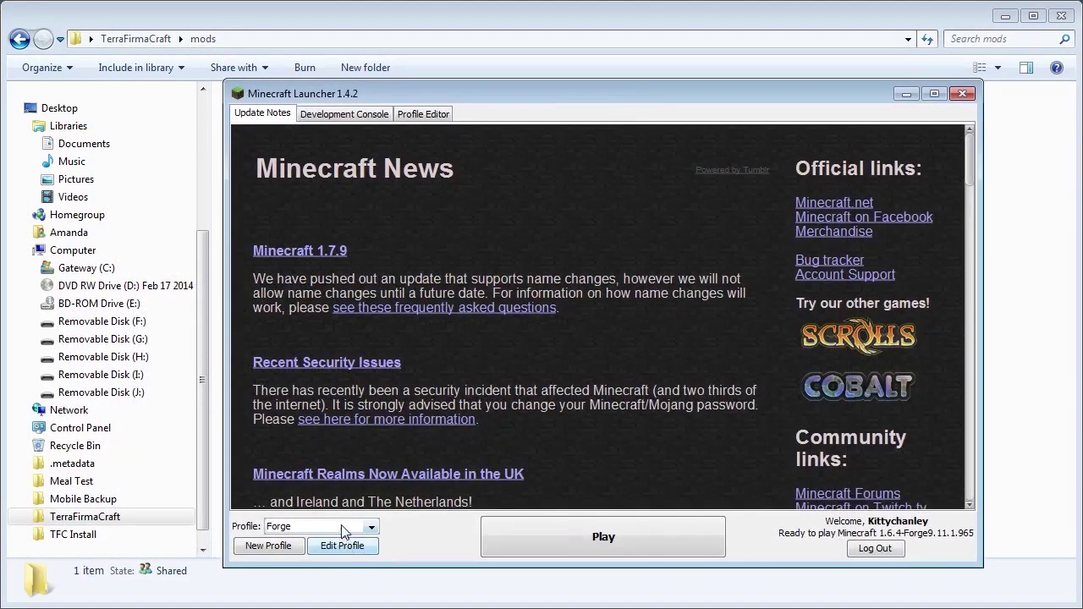
Switch the Minecraft Launcher from the Forge profile to TFC B78 and start the game
left_click(342, 528)
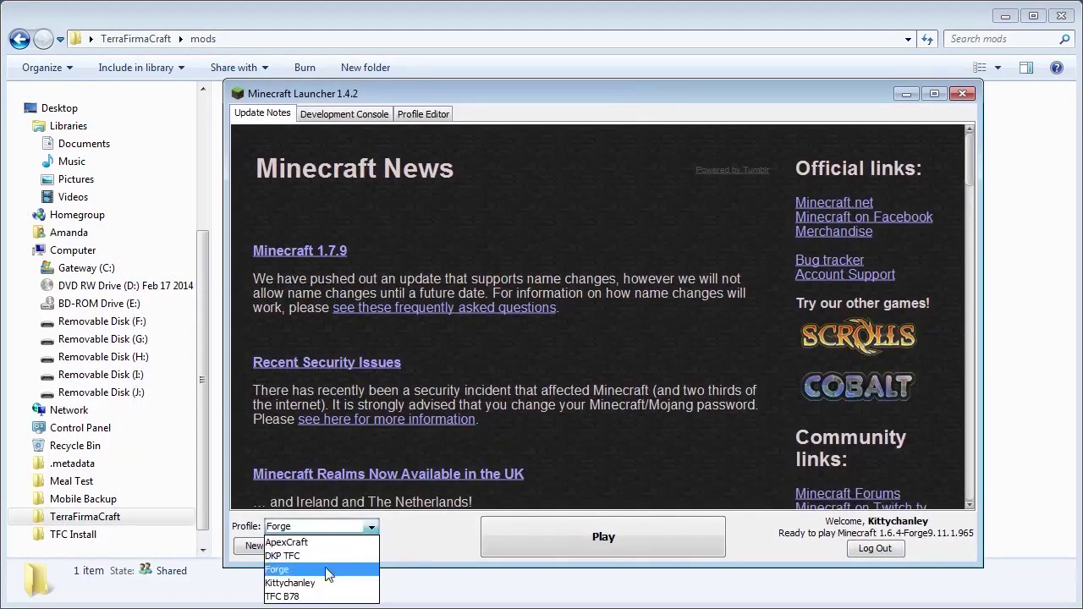
left_click(311, 596)
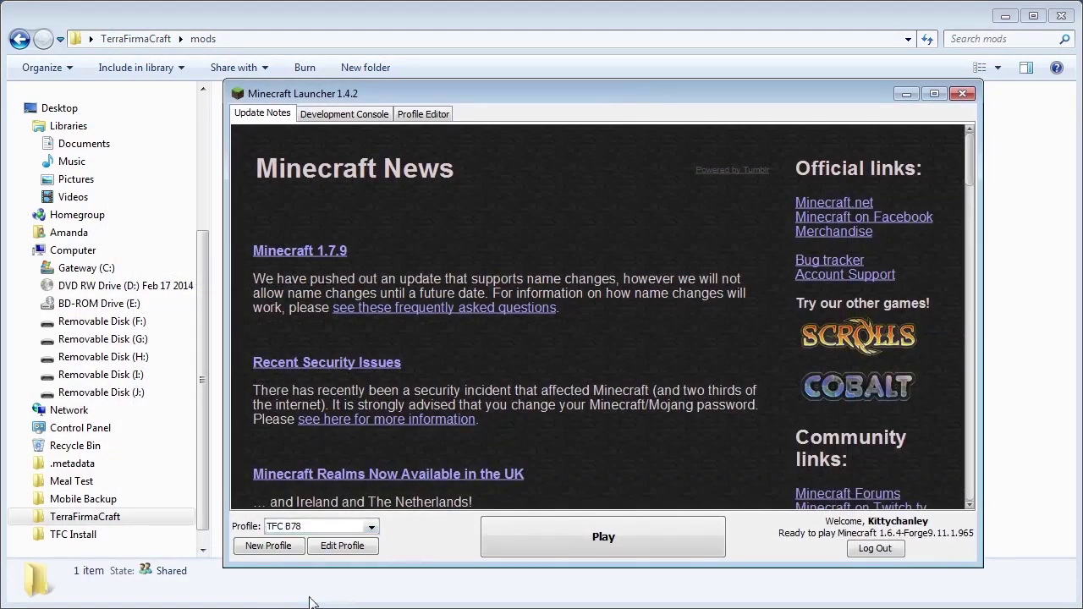
left_click(551, 536)
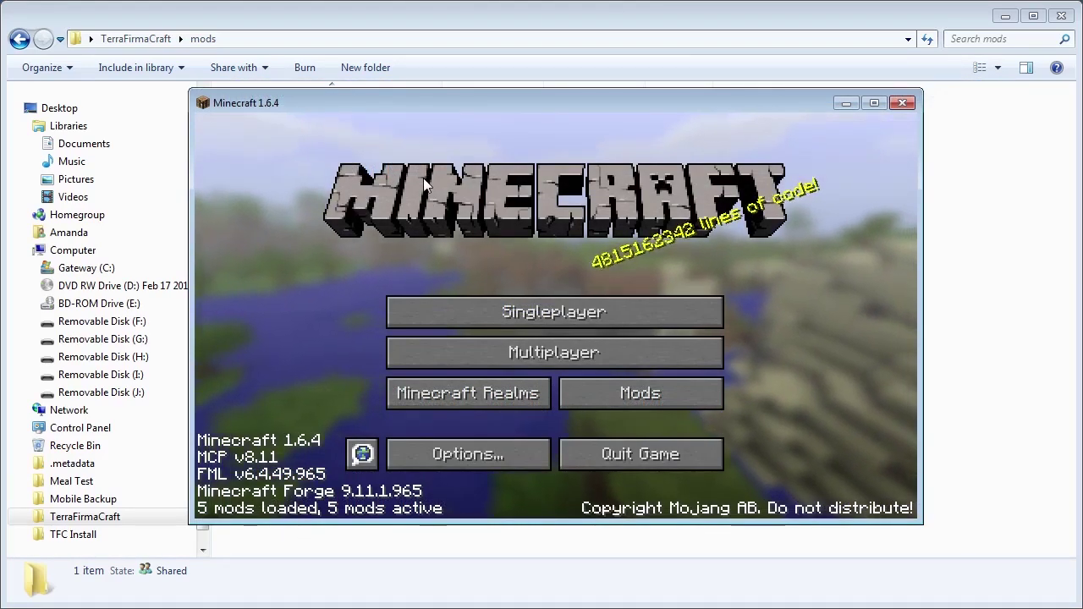
Look through the game's full list of loaded mods for the TFC coremod and TerraFirmaCraft entries
left_click(685, 404)
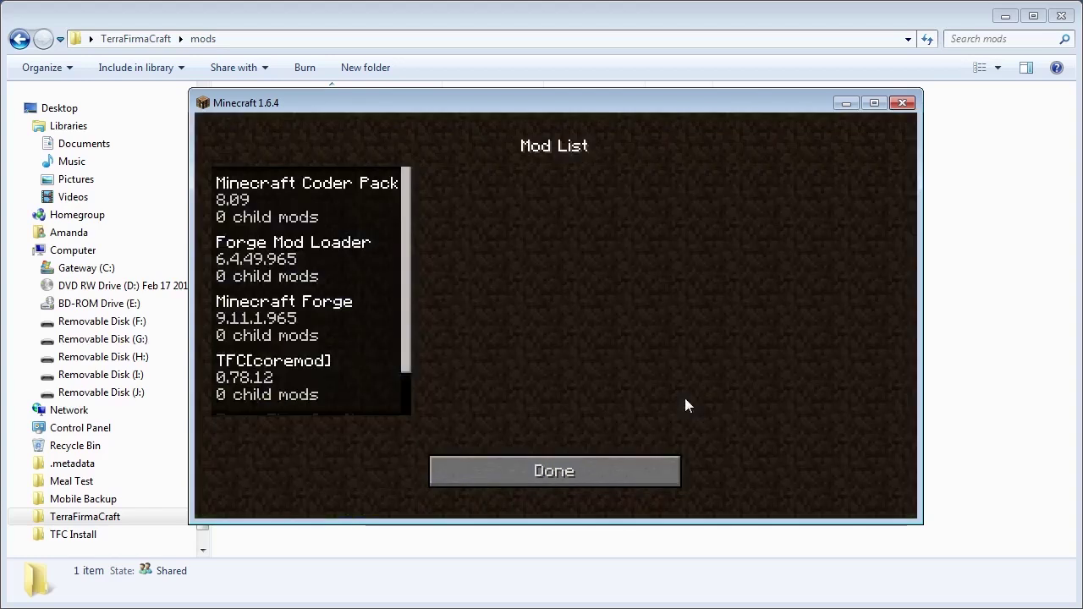
left_click_drag(404, 319, 405, 363)
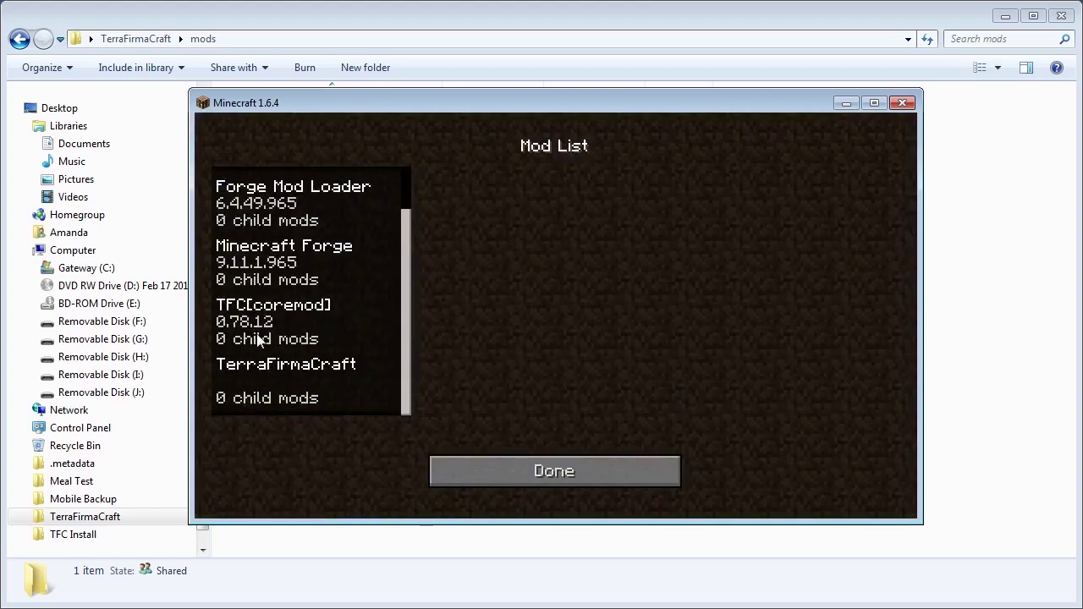
left_click_drag(409, 337, 413, 200)
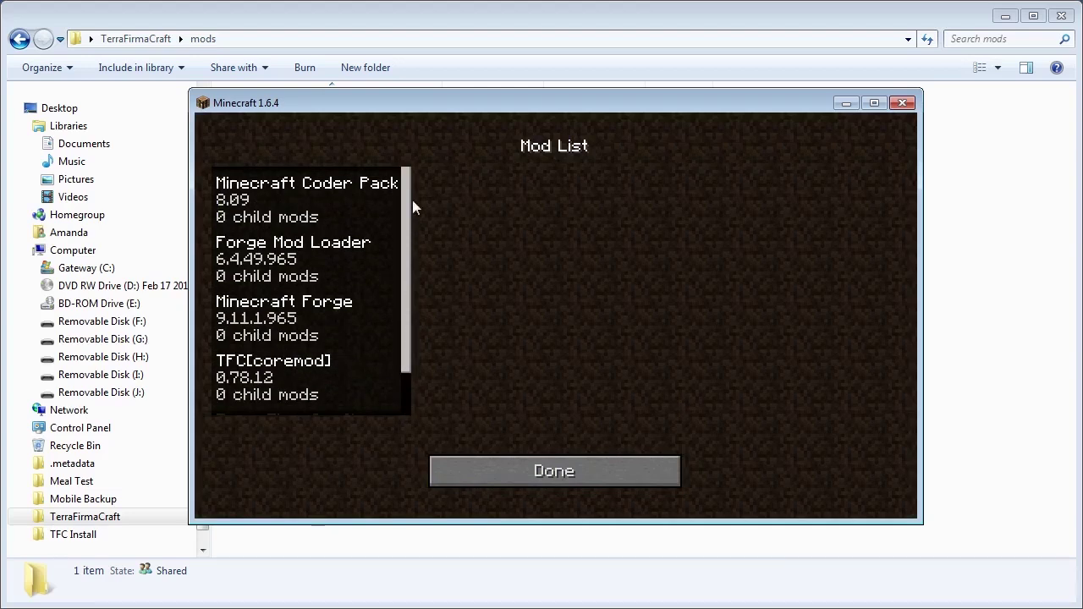